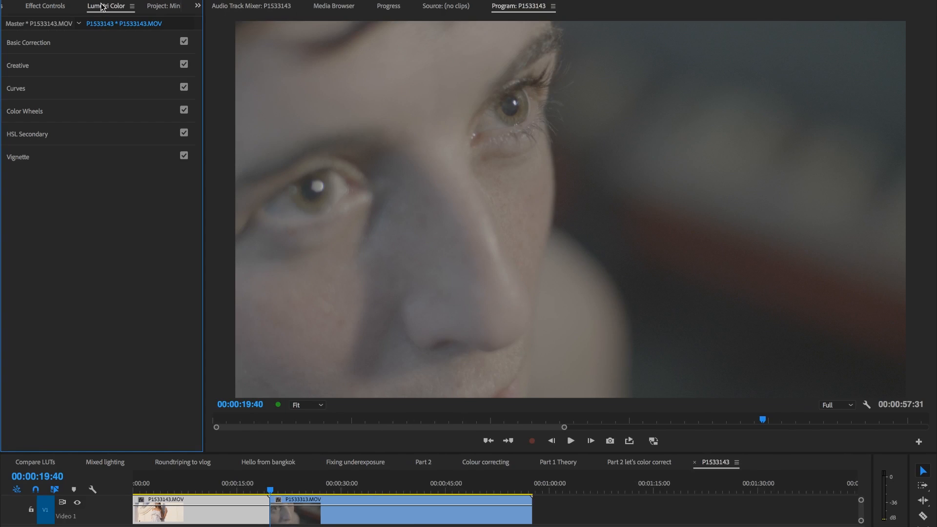
- Examine the Basic Correction and Creative sections of Lumetri Color, including the available Input LUT options
left_click(68, 43)
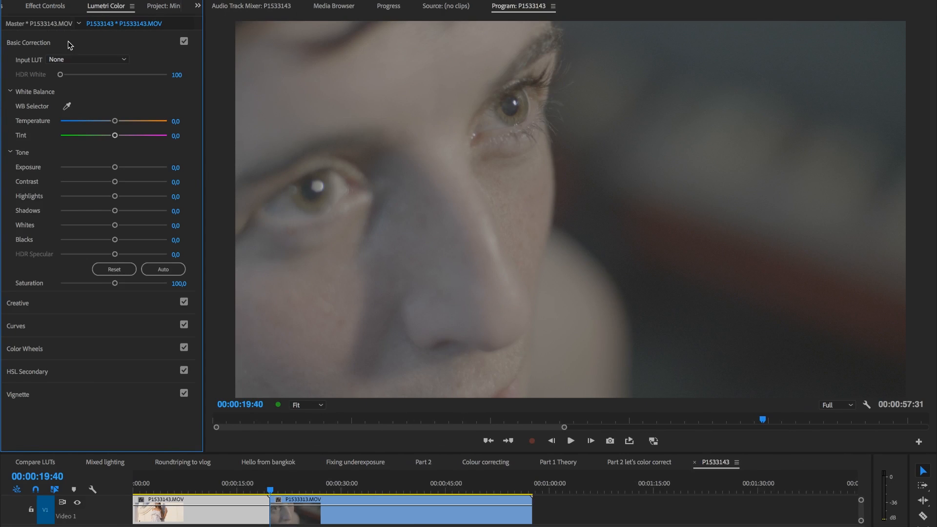
left_click(65, 44)
left_click(67, 63)
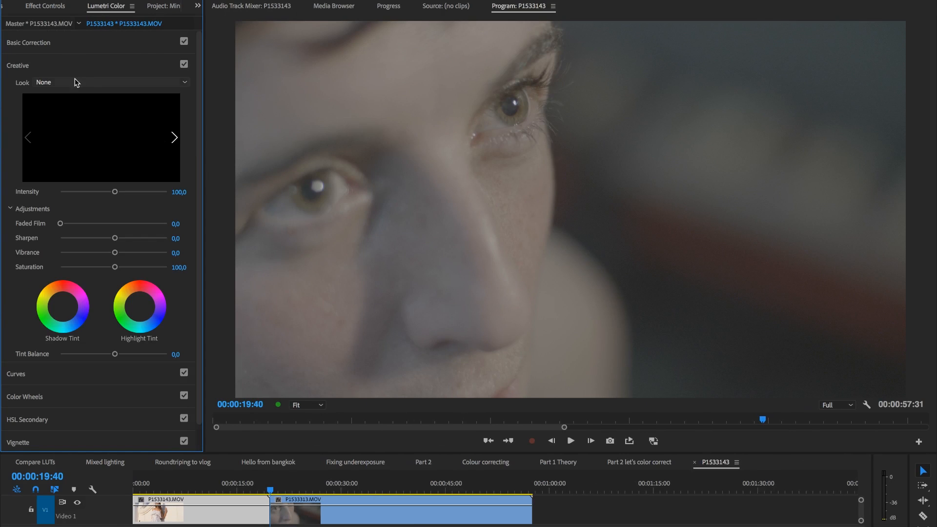
left_click(69, 65)
left_click(71, 42)
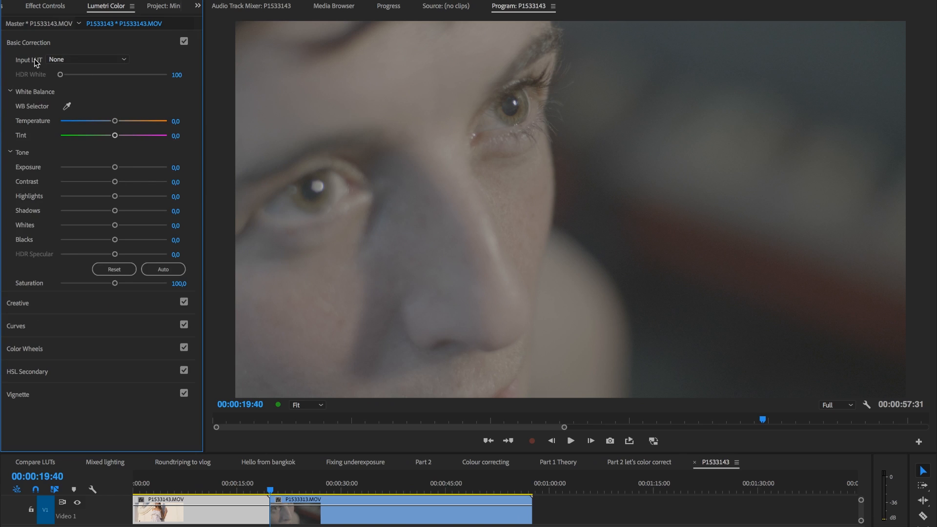
left_click(71, 43)
left_click(68, 66)
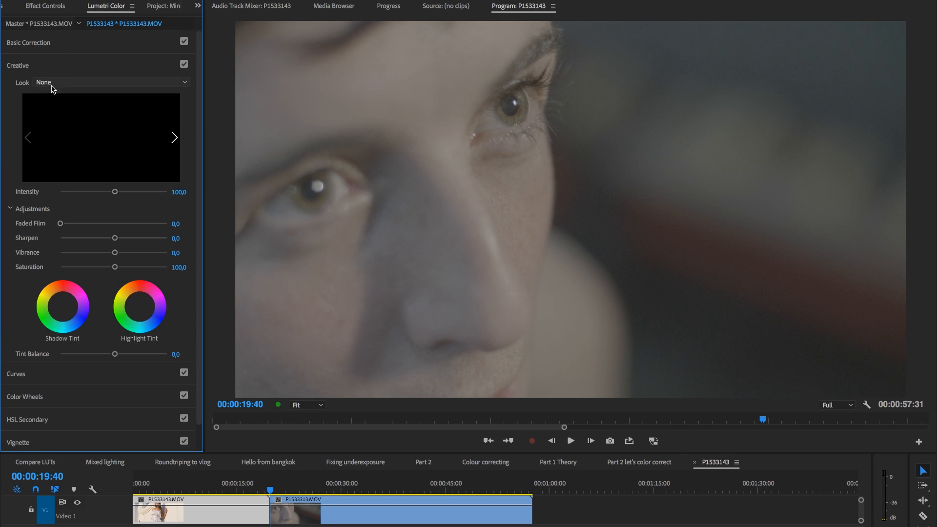
left_click(78, 67)
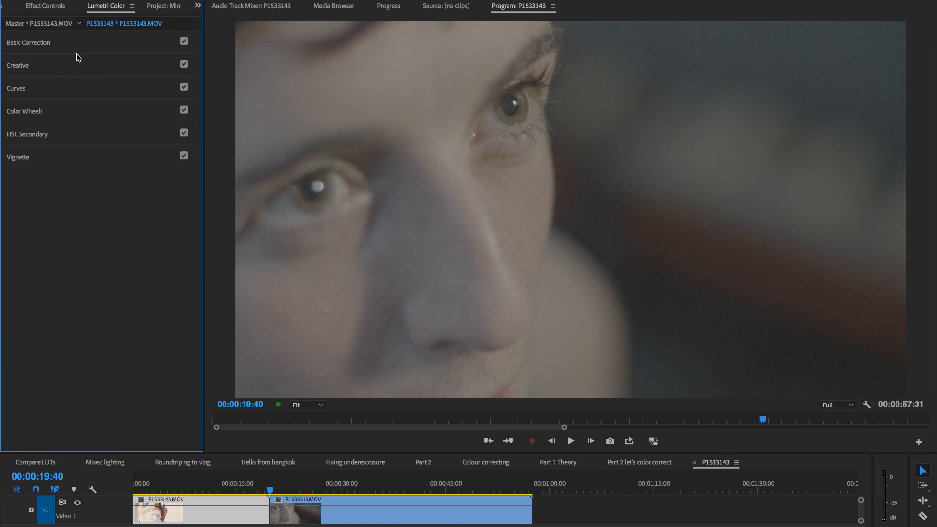
left_click(75, 45)
left_click(75, 59)
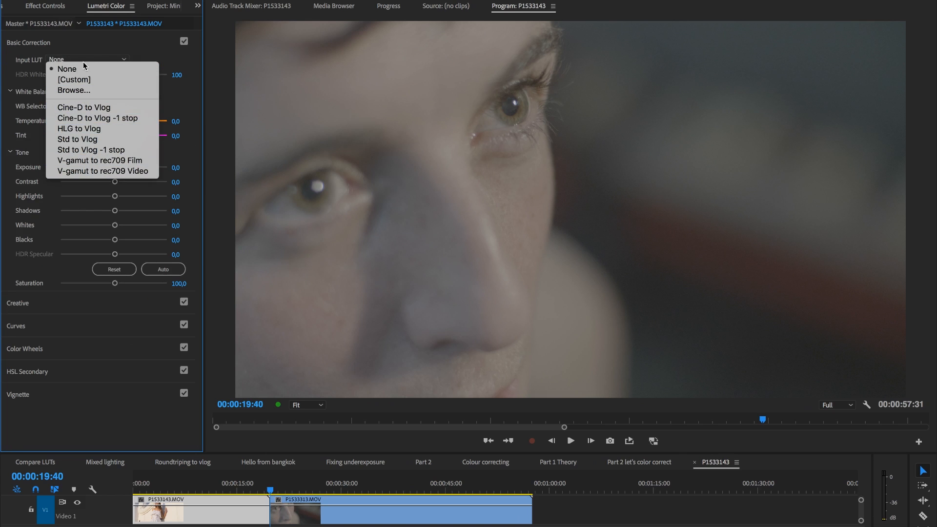
left_click(86, 40)
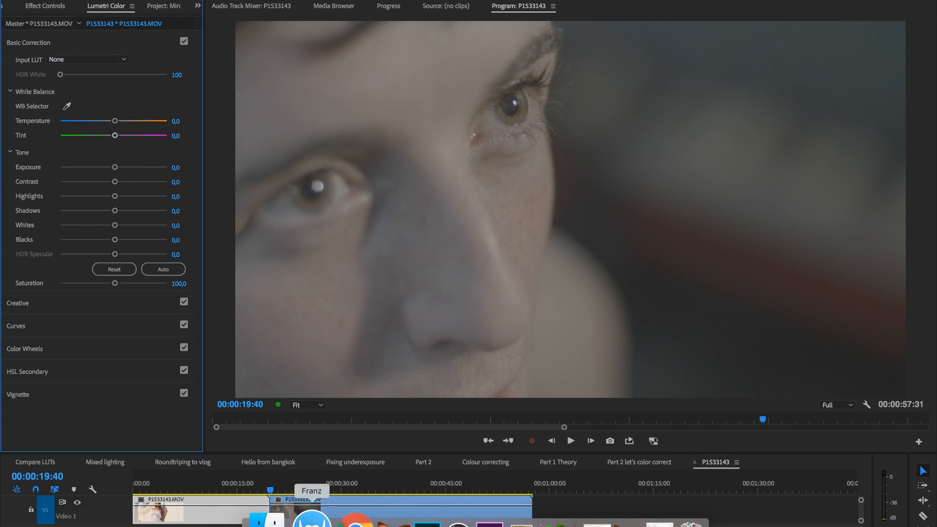
- Switch to Finder and show the package contents of the Adobe Premiere Pro CC 2018 application
left_click(272, 519)
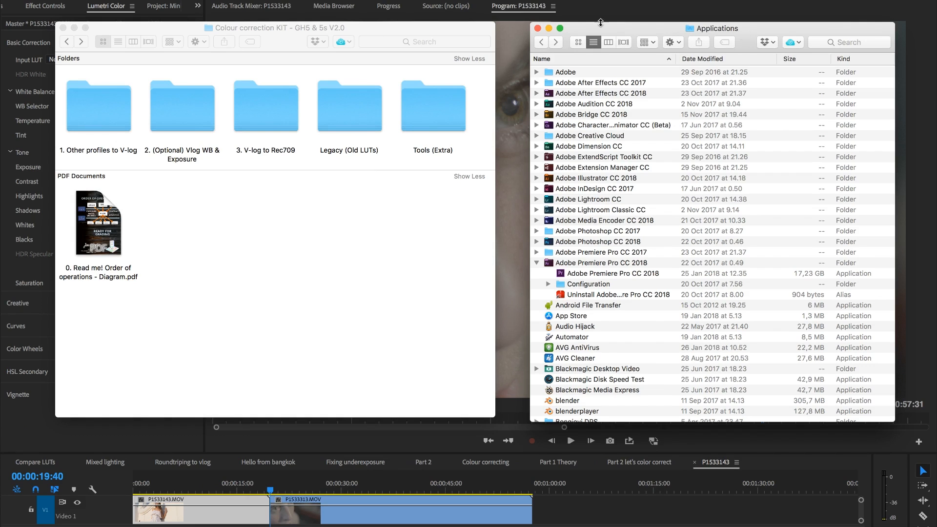
left_click(340, 29)
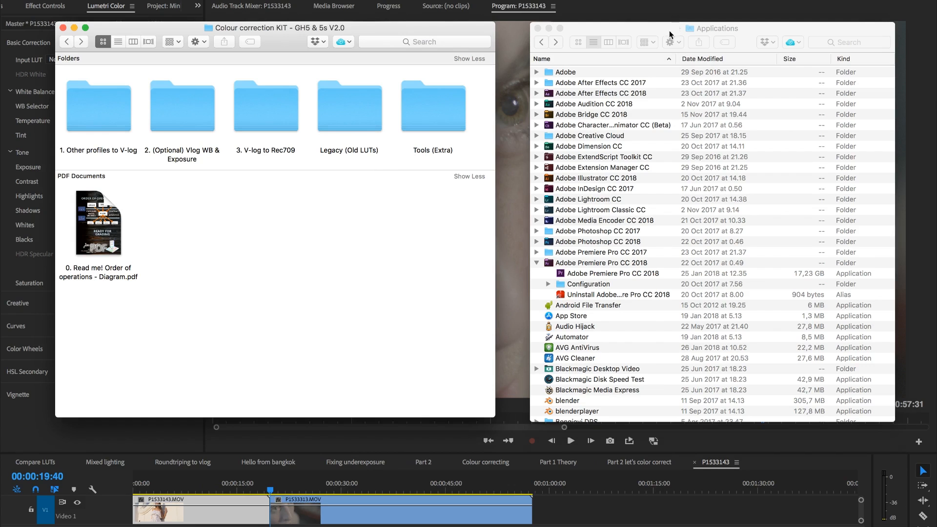
left_click(589, 277)
right_click(583, 273)
left_click(580, 275)
left_click(581, 277)
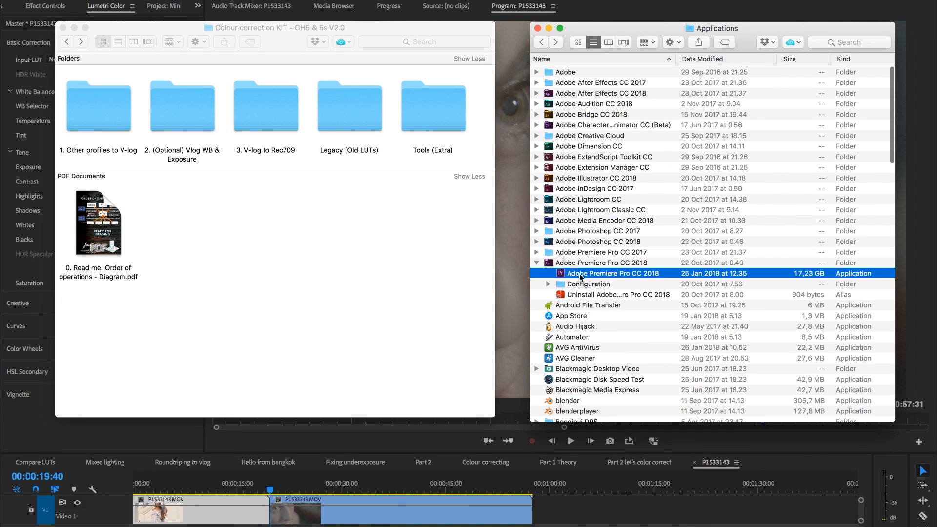
right_click(581, 275)
left_click(611, 289)
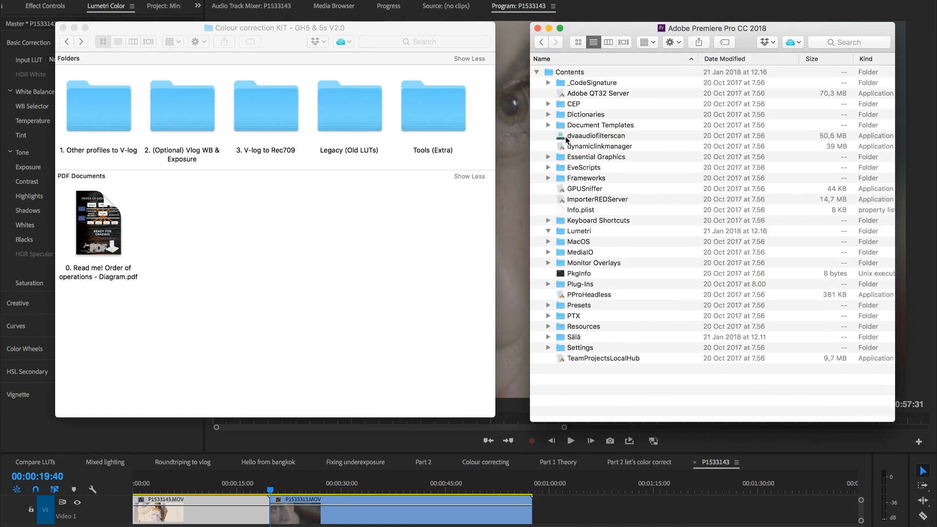
- Open the LUTs folder inside the package's Lumetri folder
scroll(573, 121, "up", 3)
scroll(572, 121, "down", 4)
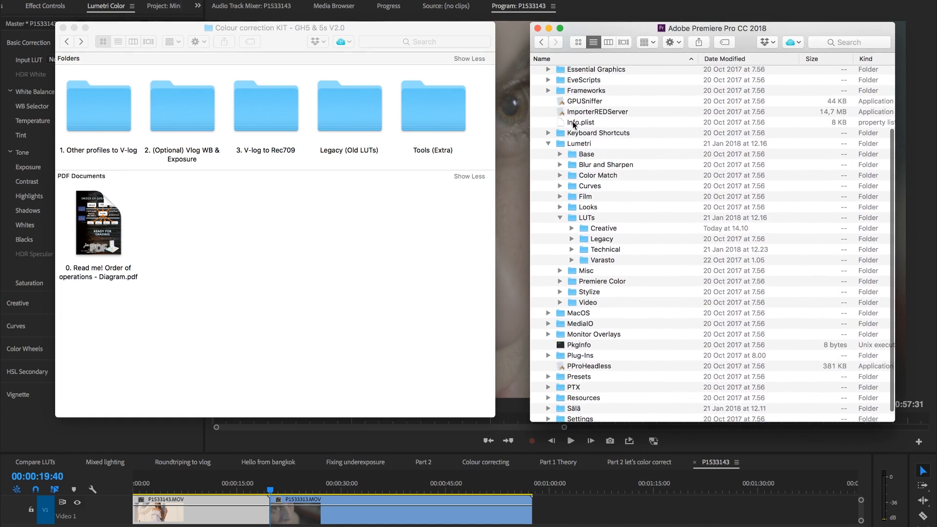
left_click(573, 145)
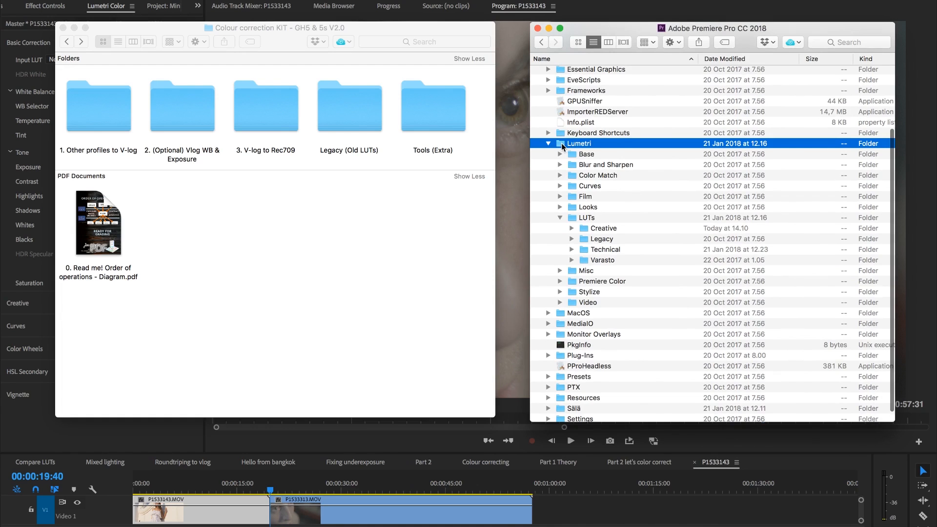
double_click(561, 142)
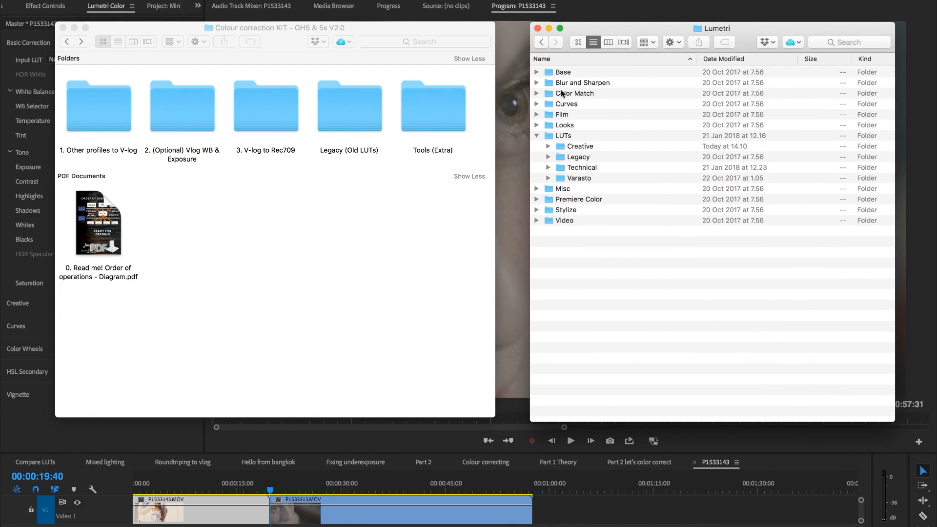
double_click(549, 136)
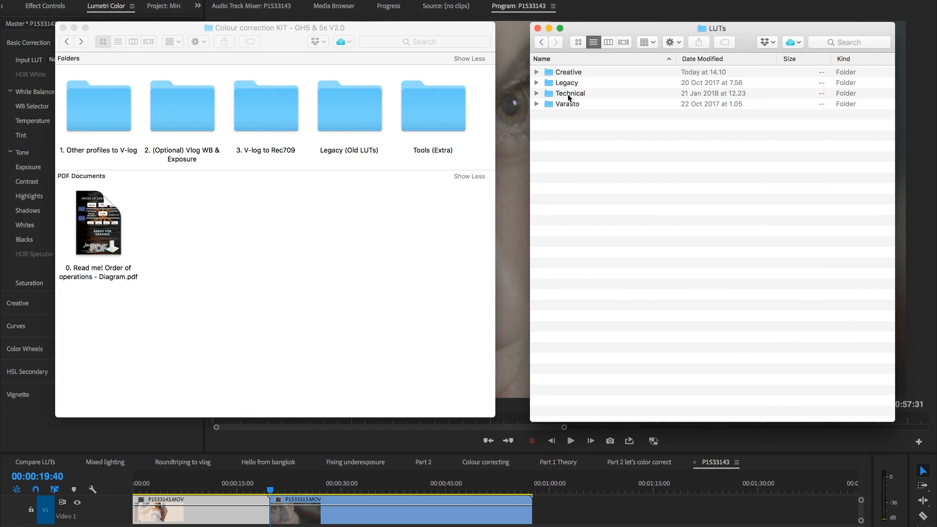
- Look through the LUT files in the kit's "1. Other profiles to V-log" folder and return to the kit's main folder
double_click(107, 121)
left_click_drag(253, 161, 100, 42)
left_click_drag(107, 83, 70, 39)
left_click(68, 41)
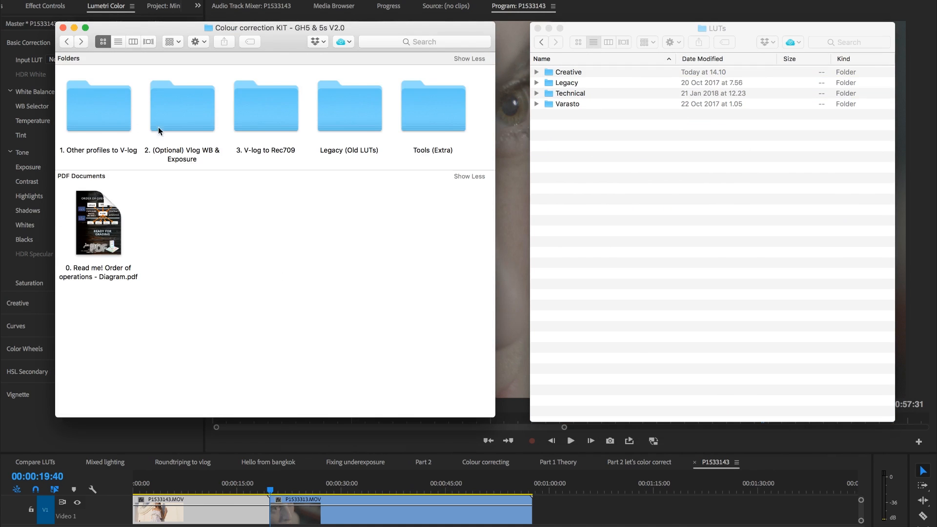
- Try to copy the six GH5 V-log exposure, tint and white balance LUTs from "2. (Optional) Vlog WB & Exposure" into the Creative folder
double_click(191, 108)
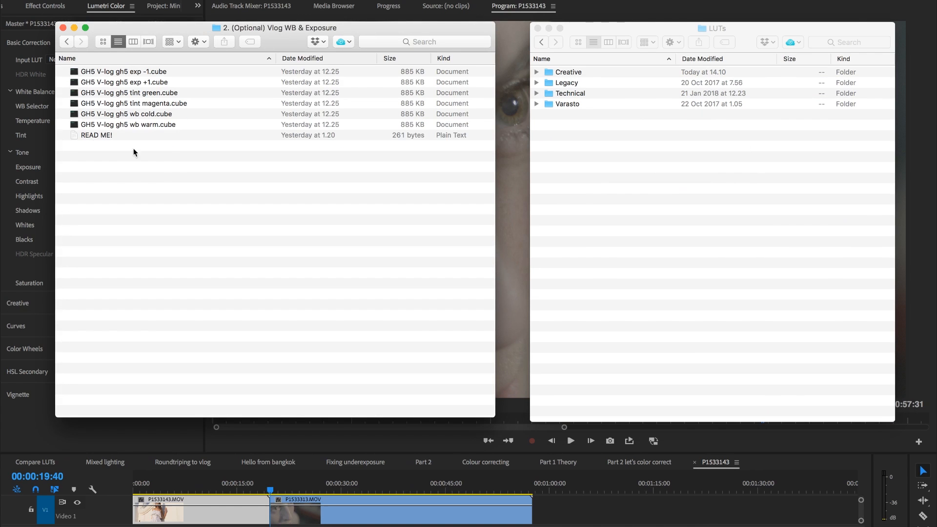
left_click(124, 125)
left_click(120, 73, "shift")
left_click_drag(115, 79, 571, 72)
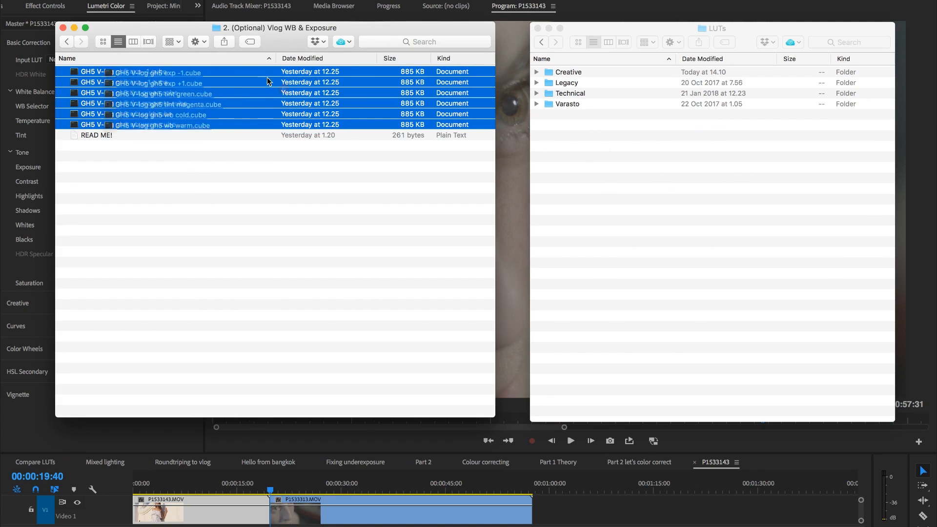
left_click(67, 41)
- Try to copy the Film gamma and Video gamma LUTs from "3. V-log to Rec709" to Lumetri's LUTs folders, excluding Only gamma and Only gamut
left_click(279, 107)
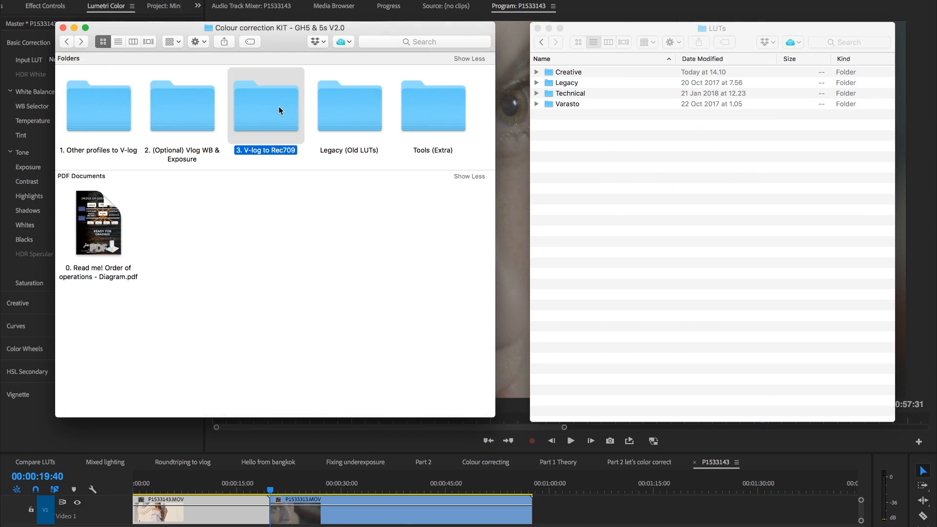
double_click(279, 106)
left_click_drag(218, 191, 164, 61)
left_click(110, 115, "super")
left_click(109, 115, "super")
left_click(108, 122, "super")
left_click(108, 116, "super")
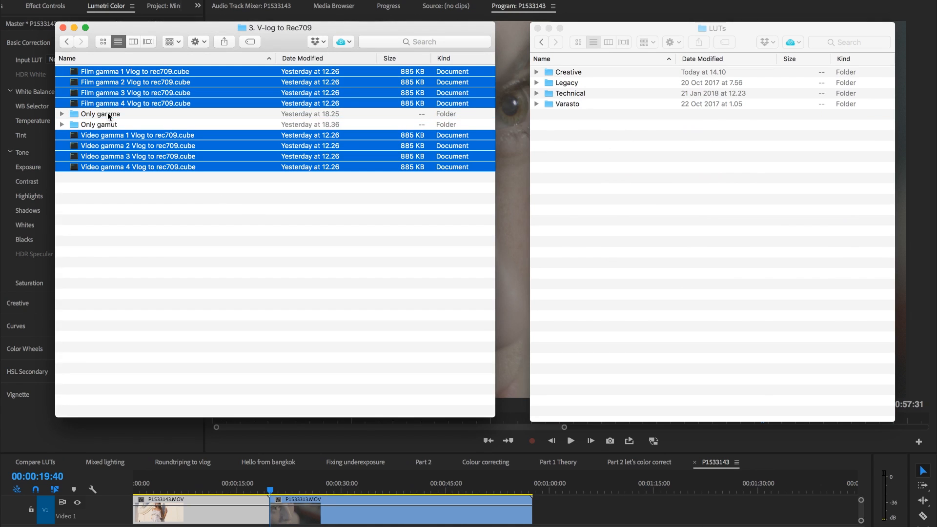
left_click_drag(100, 103, 571, 84)
- Inspect the contents of the Only gamma and Only gamut subfolders, collapse them and clear the file selection
left_click(62, 125)
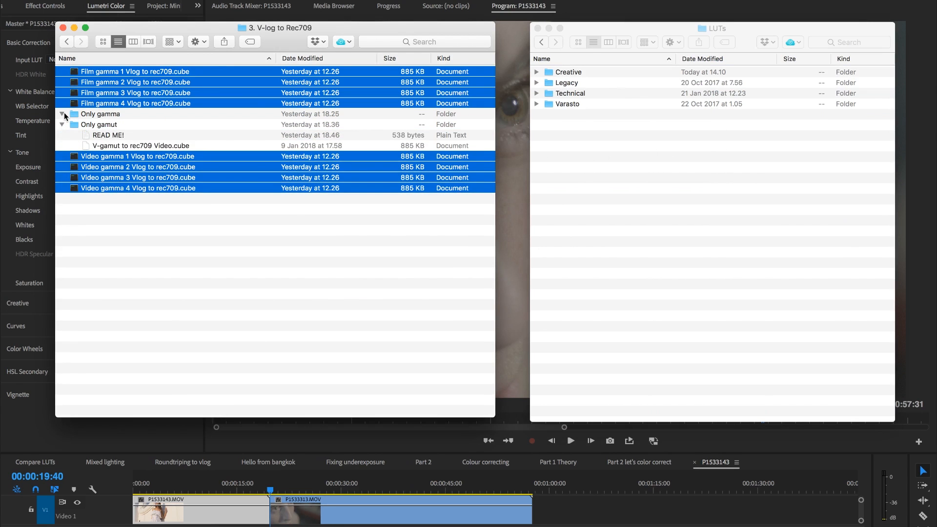
left_click(63, 115)
left_click(62, 114)
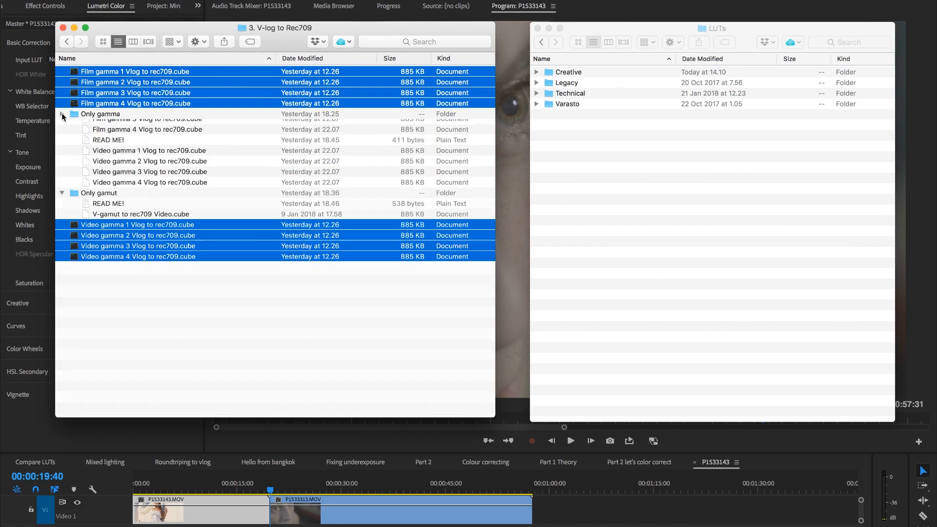
left_click(62, 125)
left_click(183, 210)
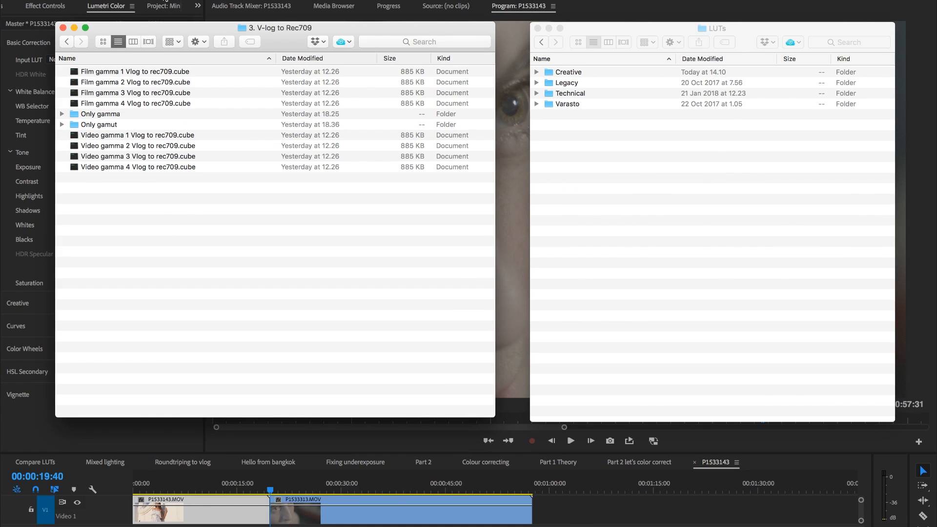
- Switch back to Premiere Pro and check the available Input LUT options without changing the setting
left_click(164, 0)
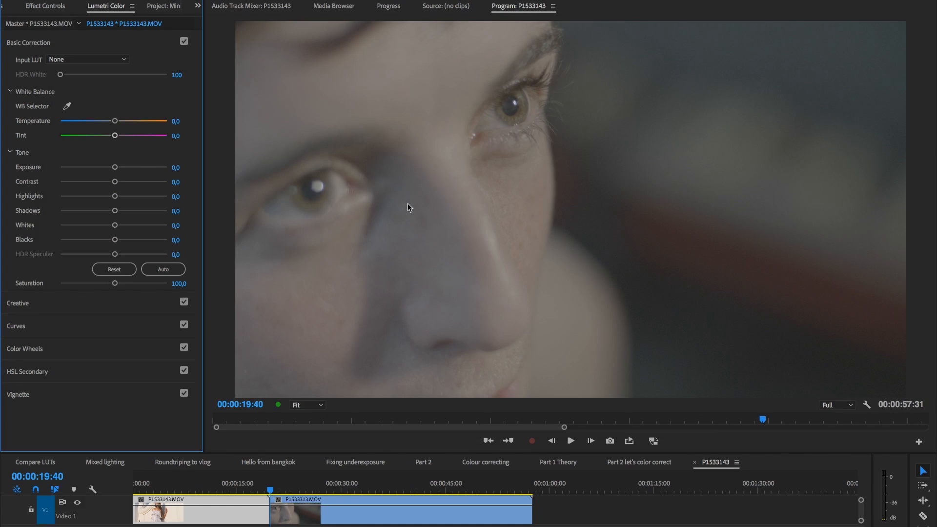
left_click(118, 61)
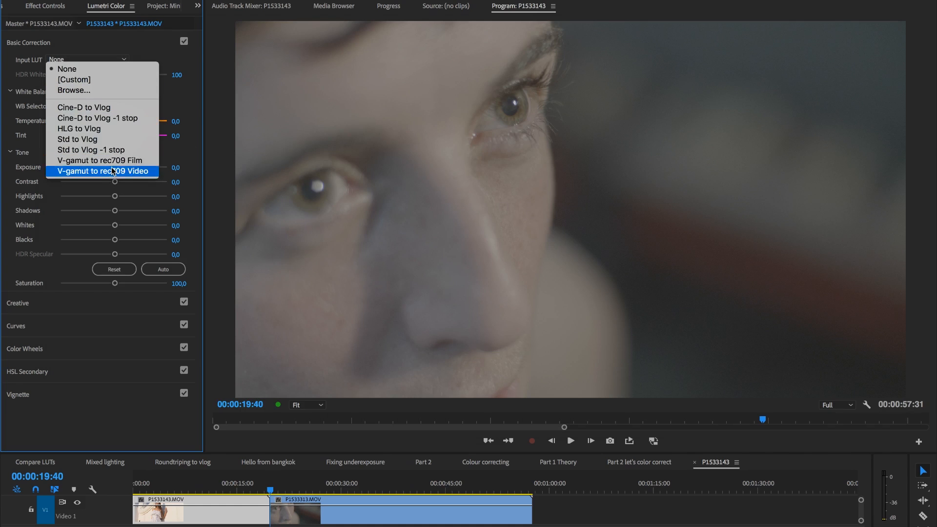
left_click(110, 41)
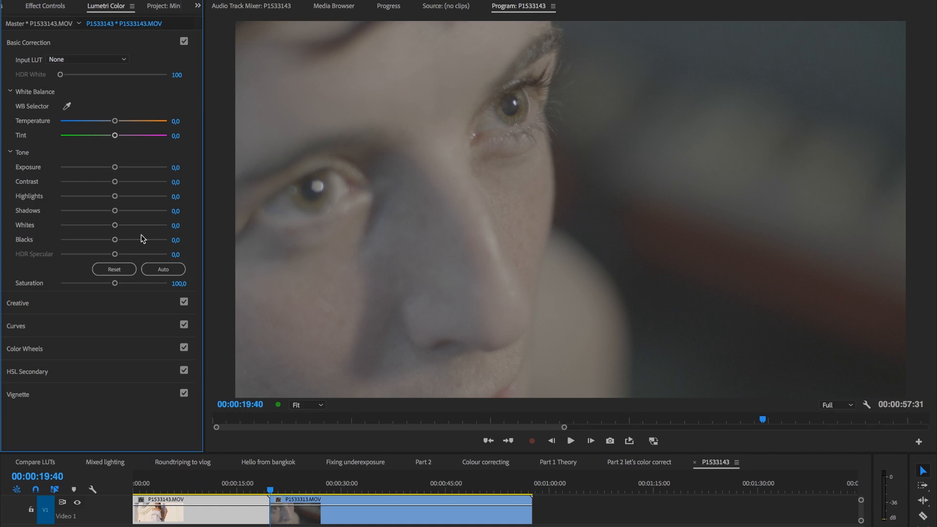
- Go to the start of the sequence and apply the Cine-D to Vlog input LUT to the first clip
left_click(135, 483)
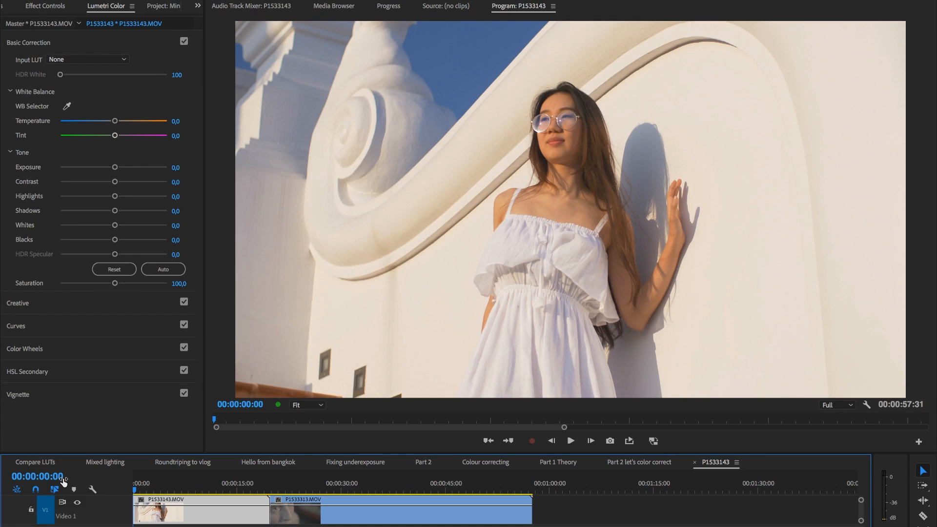
left_click(106, 59)
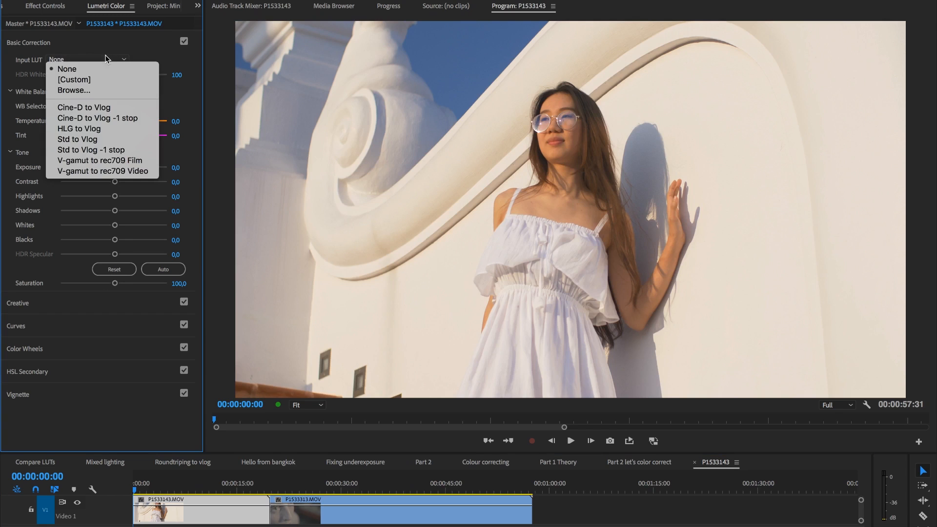
left_click(105, 108)
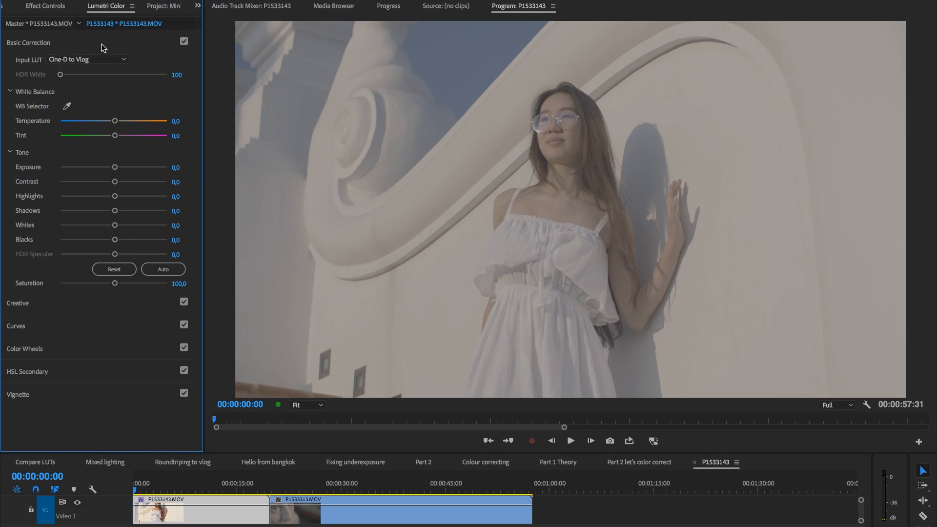
- Apply the creative look Film gamma 2 Vlog to rec709 to the first clip
left_click(82, 45)
left_click(71, 68)
left_click(77, 53)
left_click(90, 39)
left_click(103, 44)
left_click(89, 64)
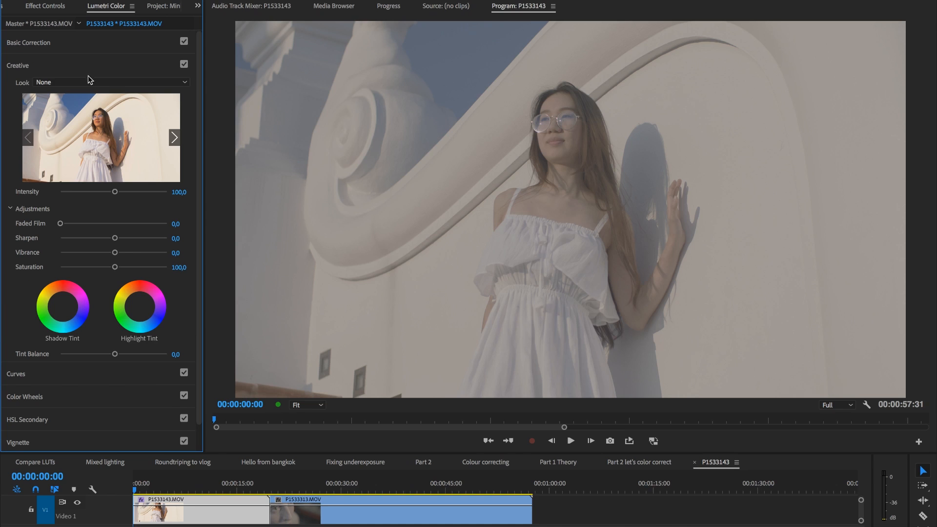
left_click(87, 82)
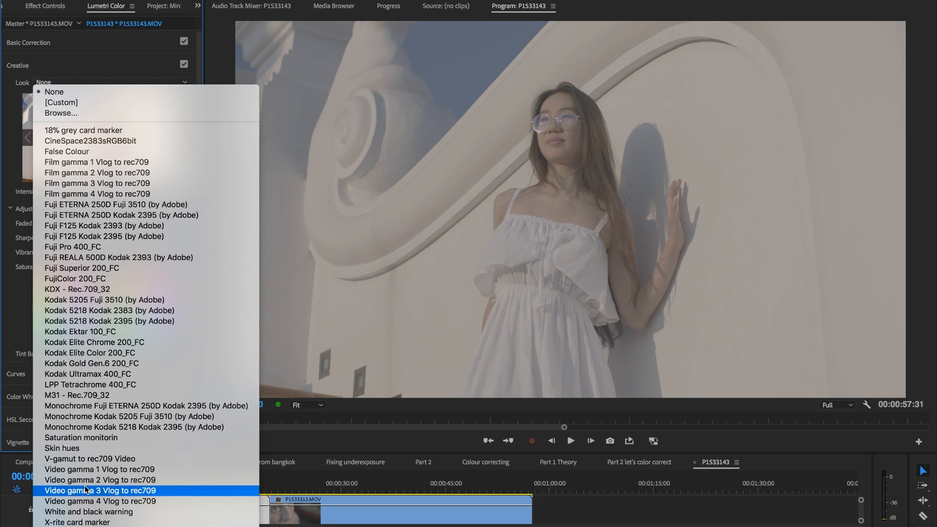
left_click(112, 173)
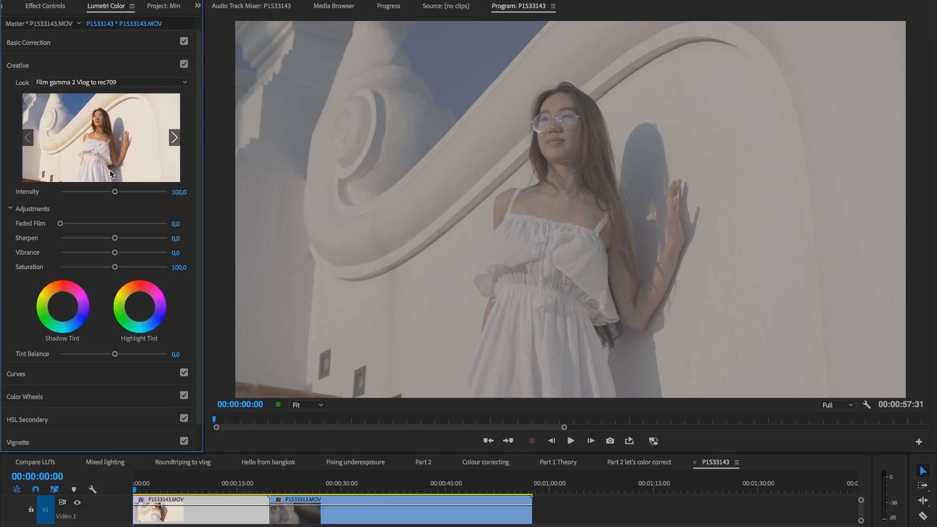
- Correct the clip's white balance by sampling the white wall, and set Temperature to -10,8 and Tint to -0,9
left_click(115, 34)
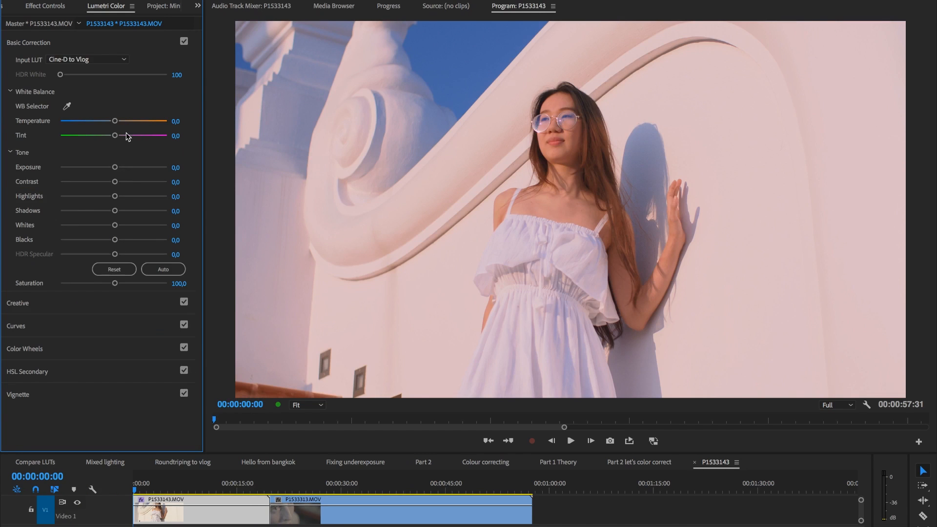
left_click(180, 136)
key("Down")
key("Down")
left_click(176, 122)
key("Down")
left_click(69, 104)
left_click(685, 107)
left_click(178, 122)
key("Return")
left_click(181, 136)
type("-0,9")
- Set the clip's Highlights to 24,0 and fine-tune its Exposure to -0,2
left_click_drag(117, 197, 126, 198)
left_click(182, 166)
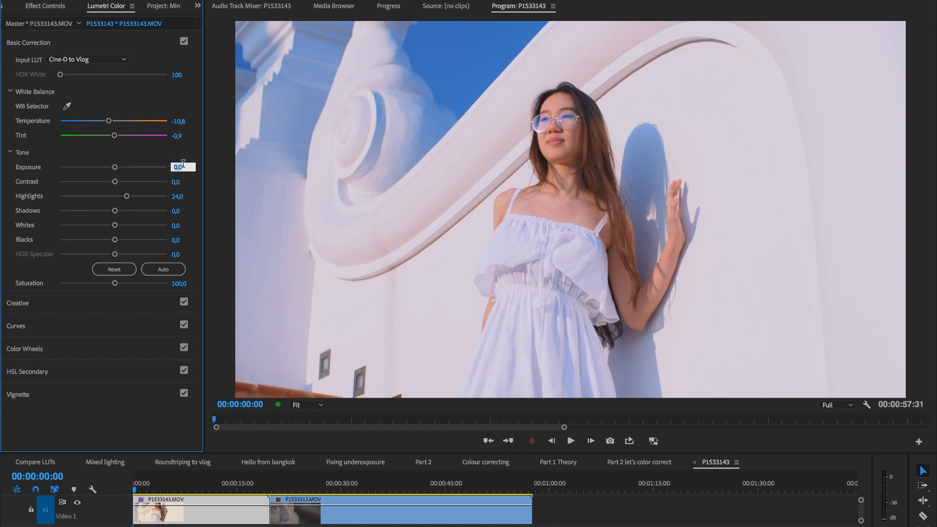
type("-0,1")
key("Return")
key("Down")
key("Down")
key("Up")
key("Up")
key("Down")
key("Down")
key("Up")
key("Up")
key("Down")
key("Up")
key("Down")
key("Down")
key("Up")
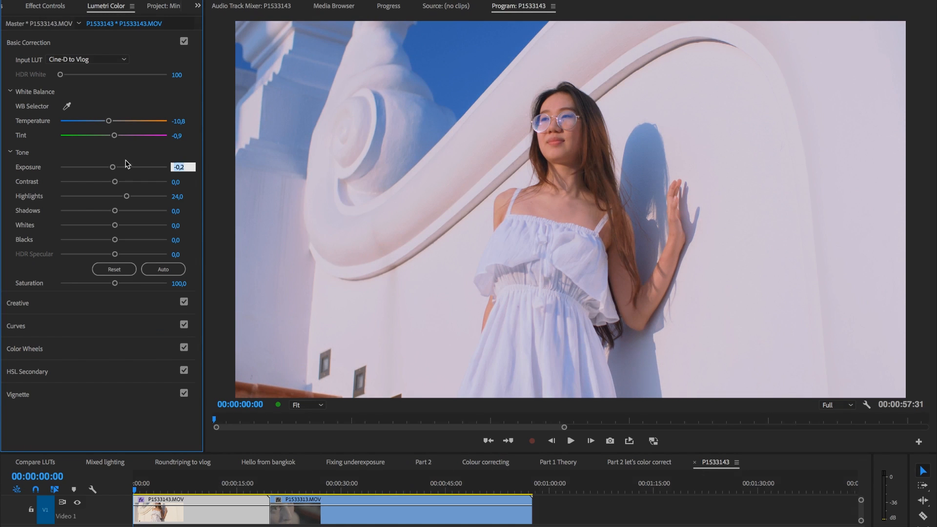
- Try an Exposure of -1,4 on the first clip and return it to -0,2
left_click_drag(110, 171, 99, 171)
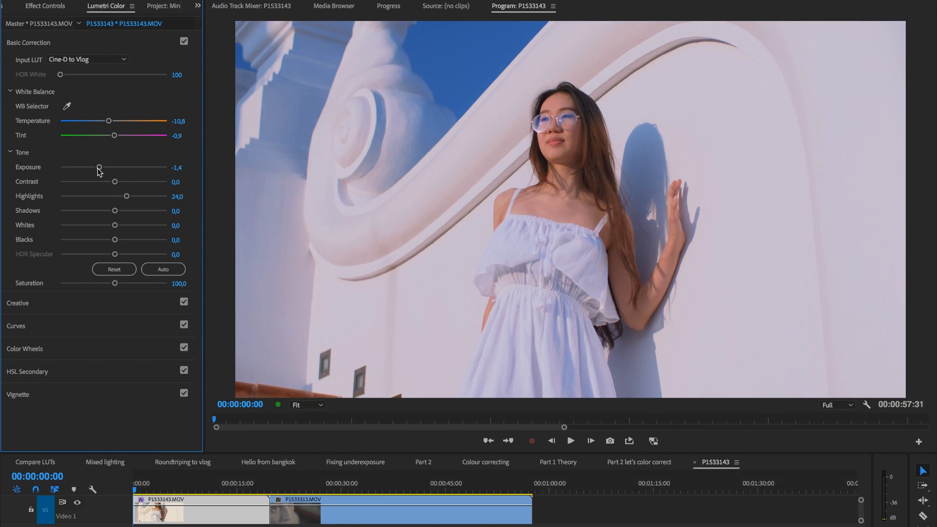
left_click(180, 166)
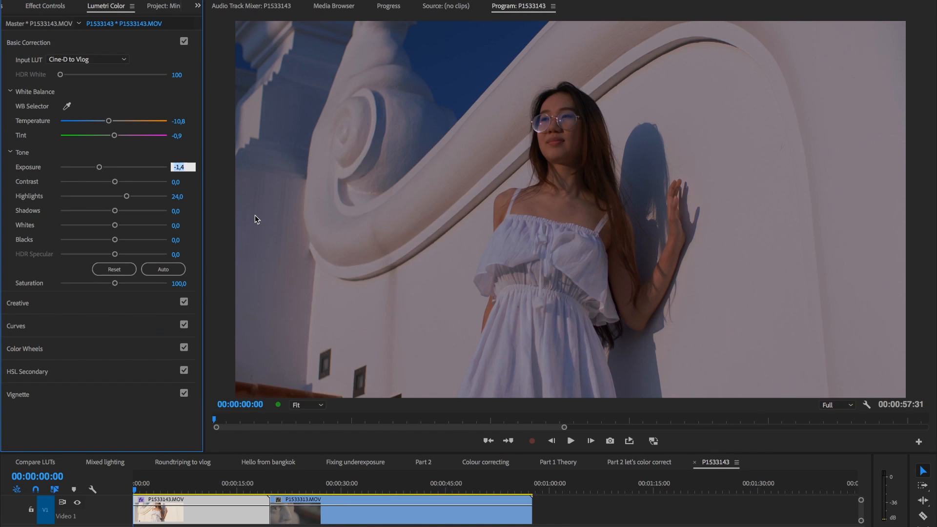
type("-0,4")
key("Return")
key("Up")
key("Up")
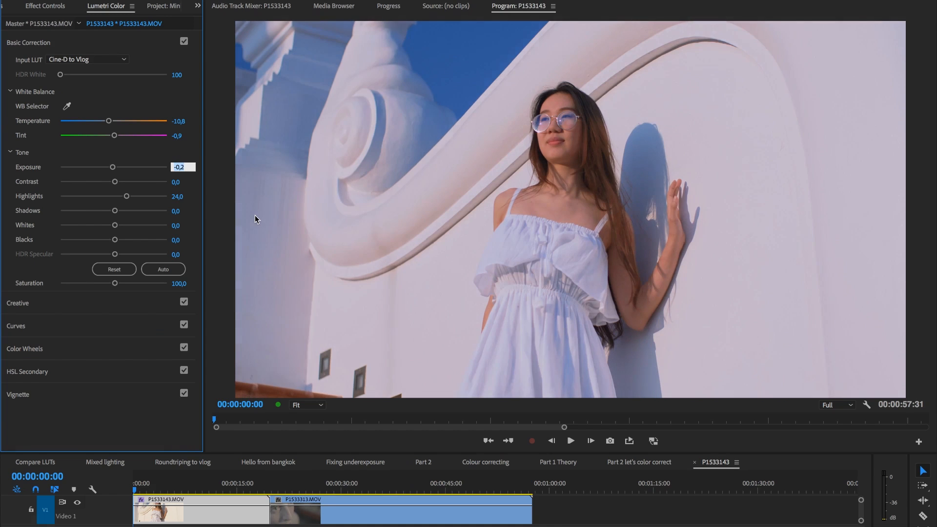
key("Return")
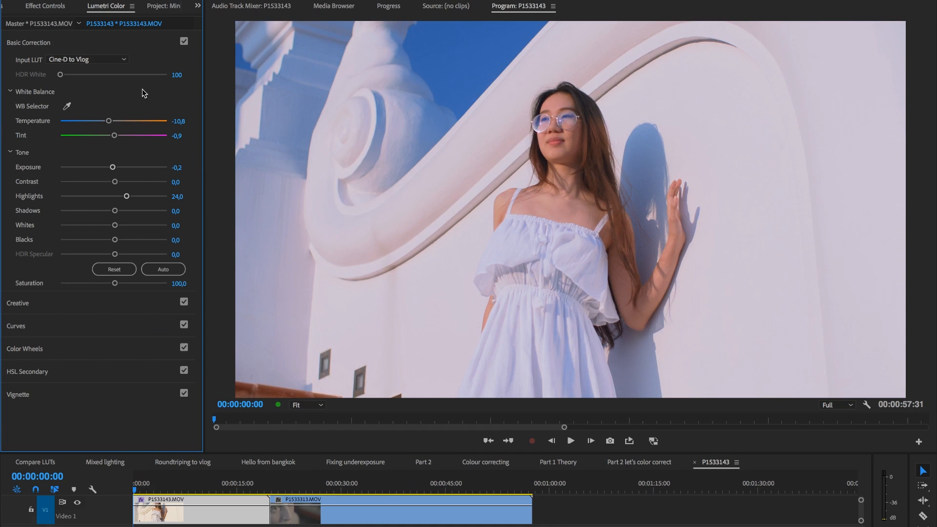
- Compare the first clip with its Lumetri Color effect switched off and on
left_click(43, 6)
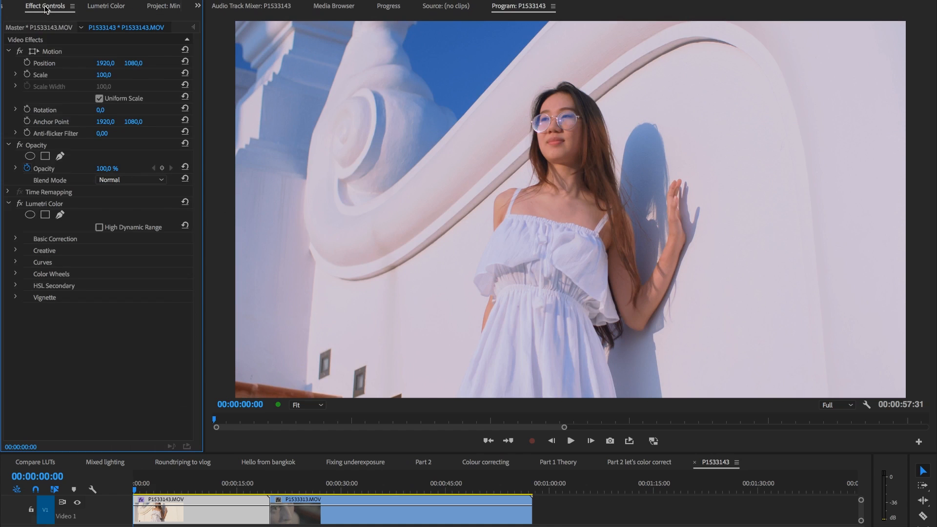
left_click(18, 205)
left_click(18, 205)
- Go to the start of the second clip and apply the creative look Film gamma 1 Vlog to rec709
left_click_drag(162, 486, 270, 488)
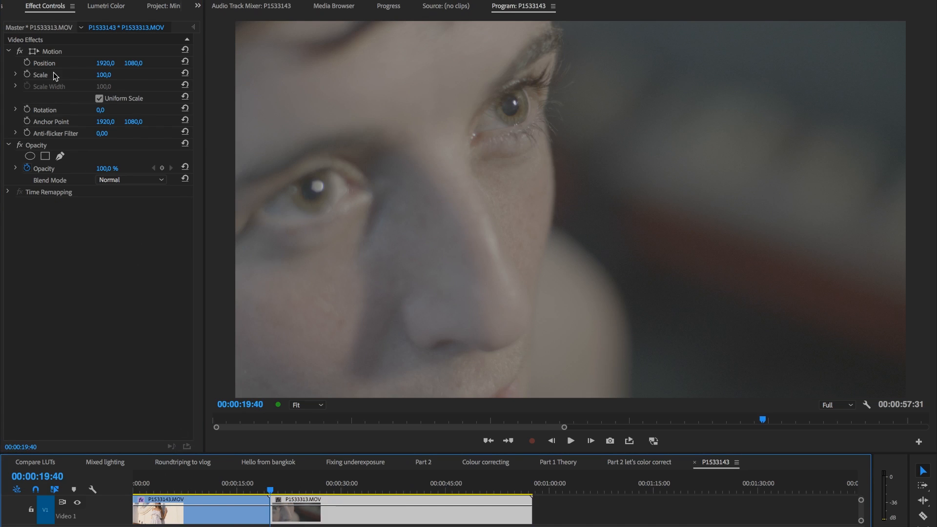
left_click(122, 9)
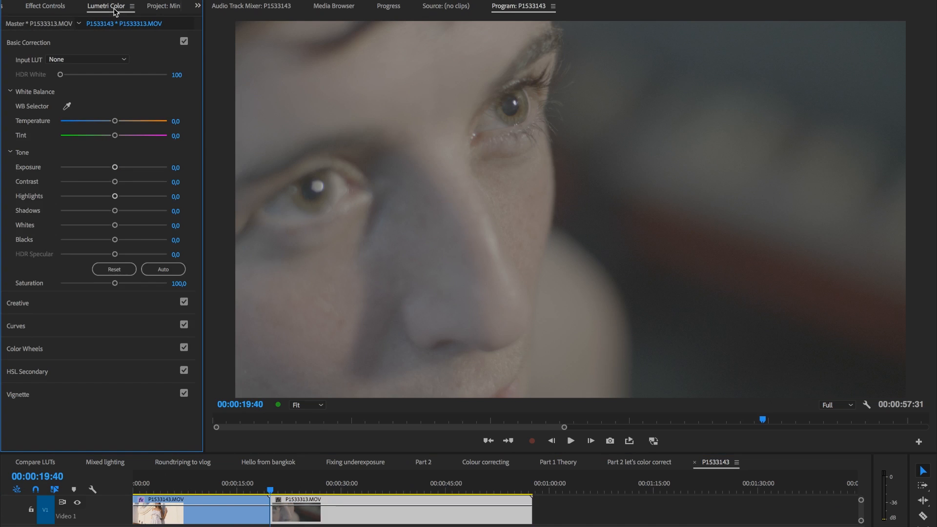
left_click(84, 46)
left_click(68, 72)
left_click(76, 80)
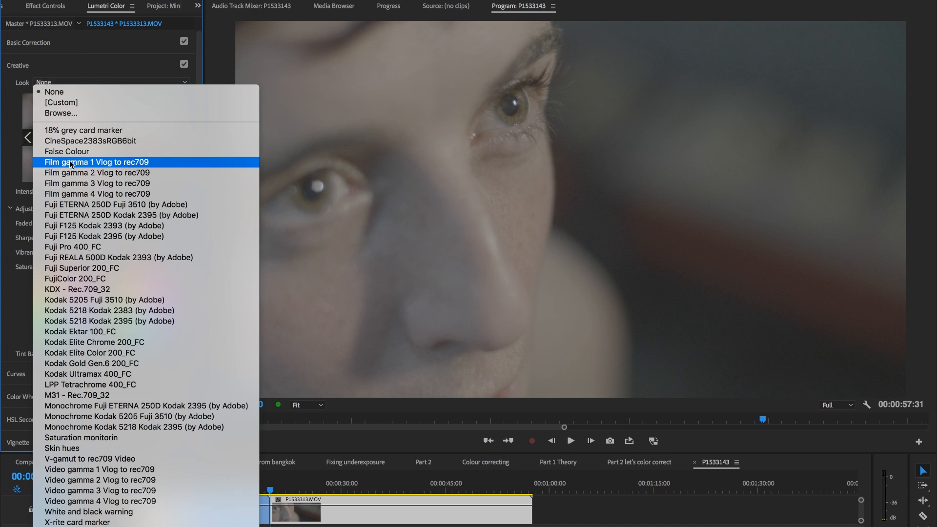
left_click(86, 163)
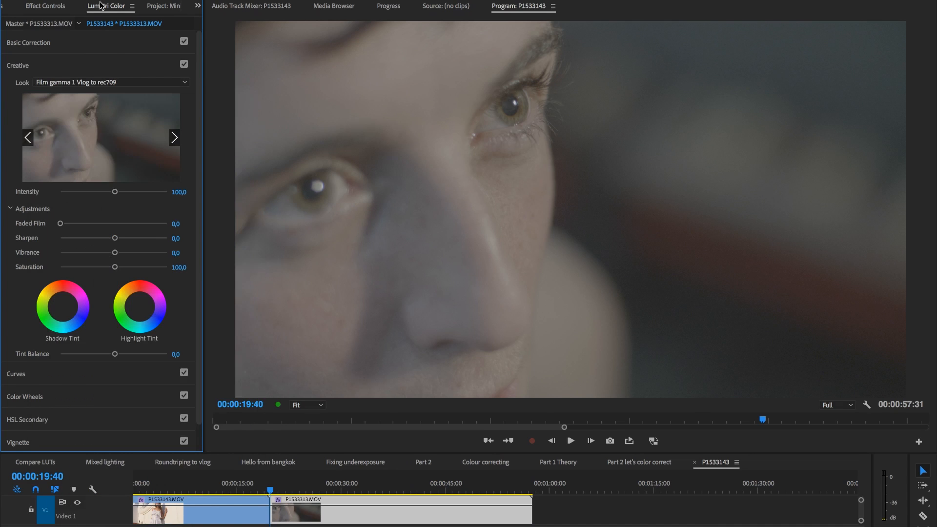
- Set the second clip's Exposure to -0,2, Tint to -4,0 and Temperature to 2,0
left_click(84, 42)
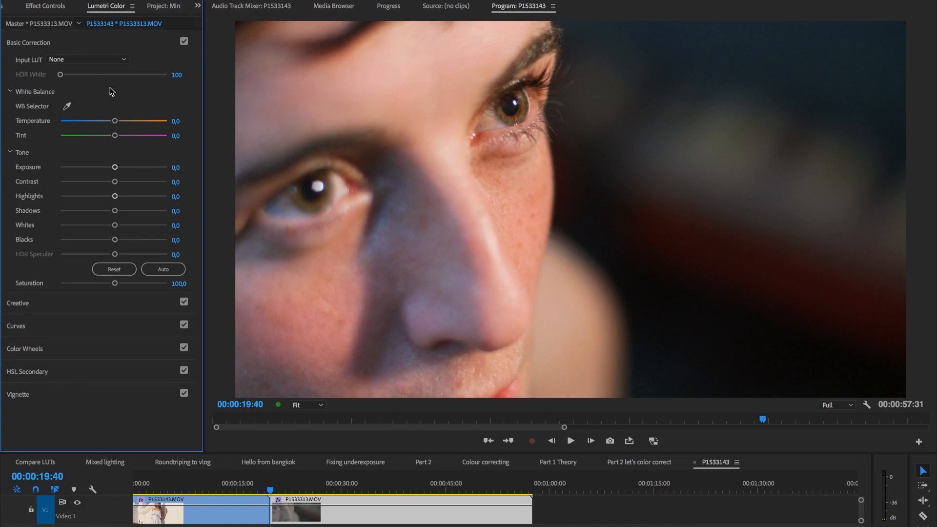
left_click(183, 166)
key("Down")
key("Down")
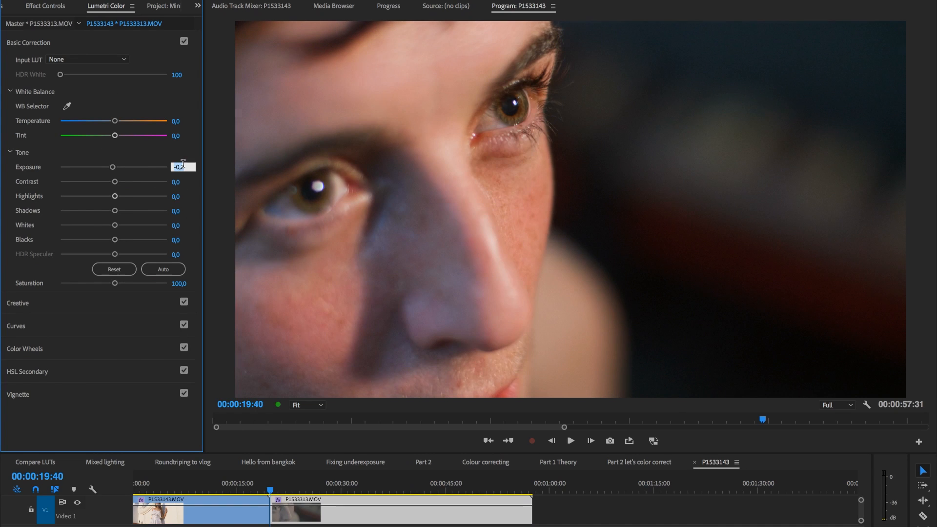
left_click(182, 134)
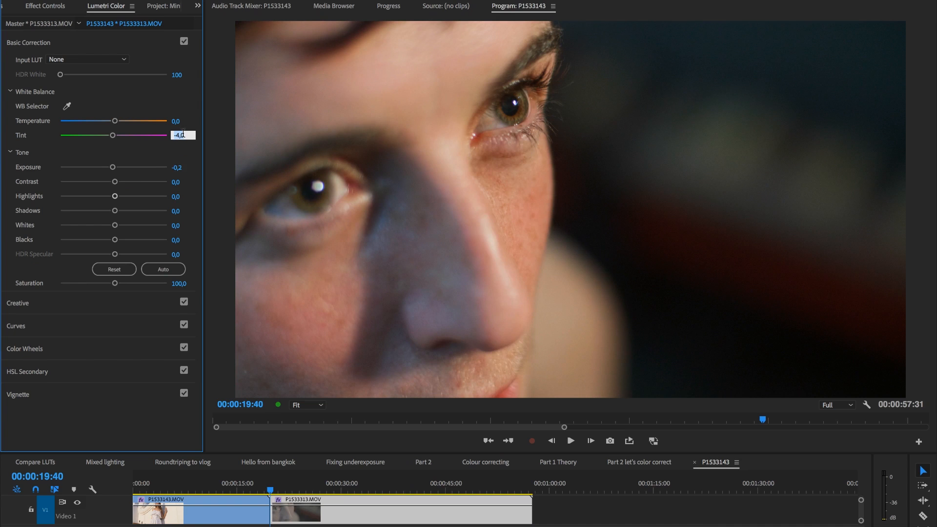
left_click(183, 121)
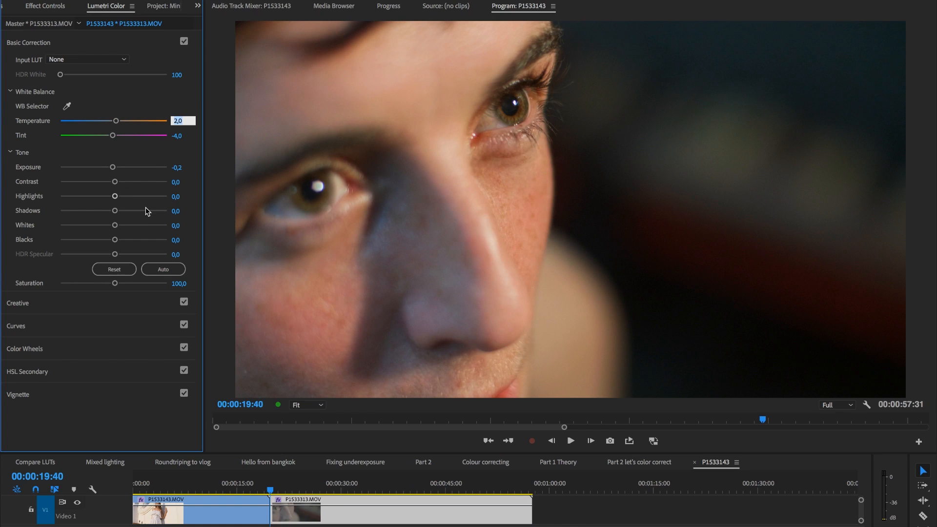
- Lower the second clip's Highlights to -12,5, Contrast to -19,8 and Blacks to -14,6
left_click(106, 196)
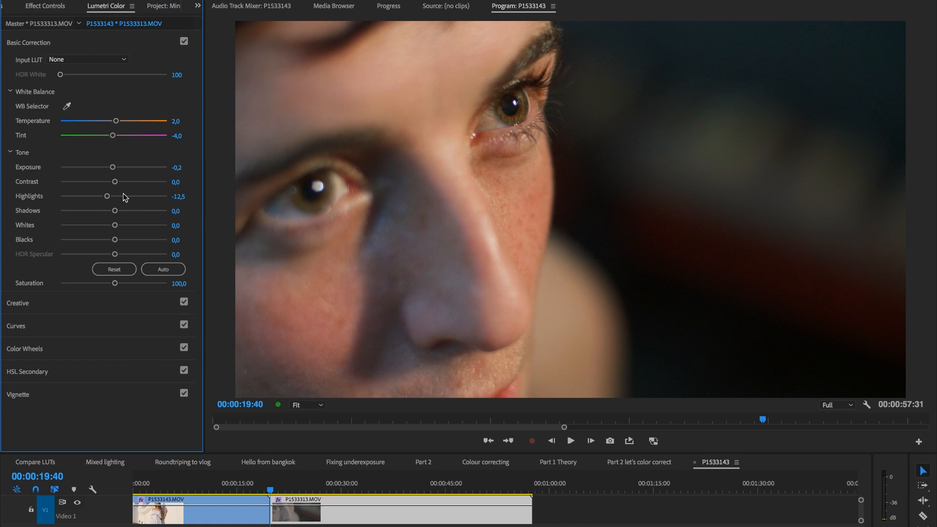
left_click(102, 182)
left_click(105, 240)
- Duplicate the second clip's Lumetri Color effect by copying and pasting it, and reset the copy to its defaults
left_click(60, 5)
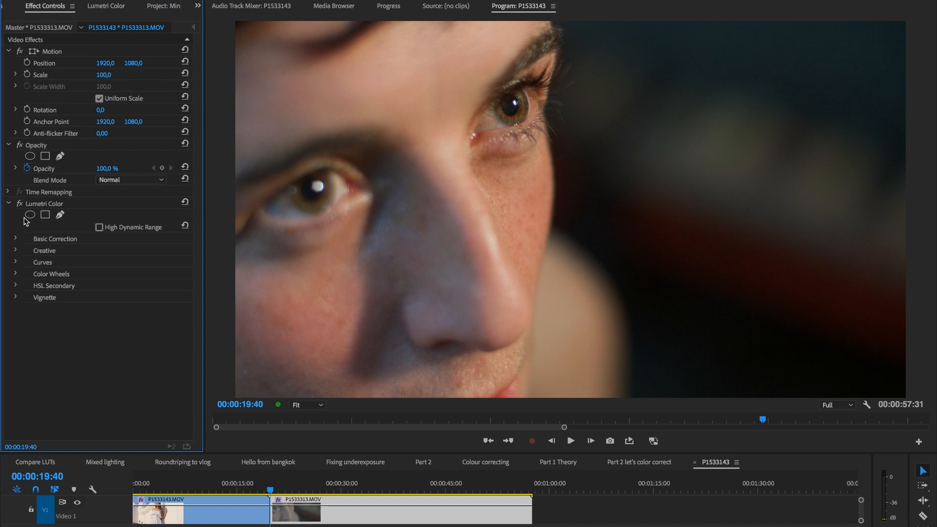
left_click(9, 204)
left_click(45, 205)
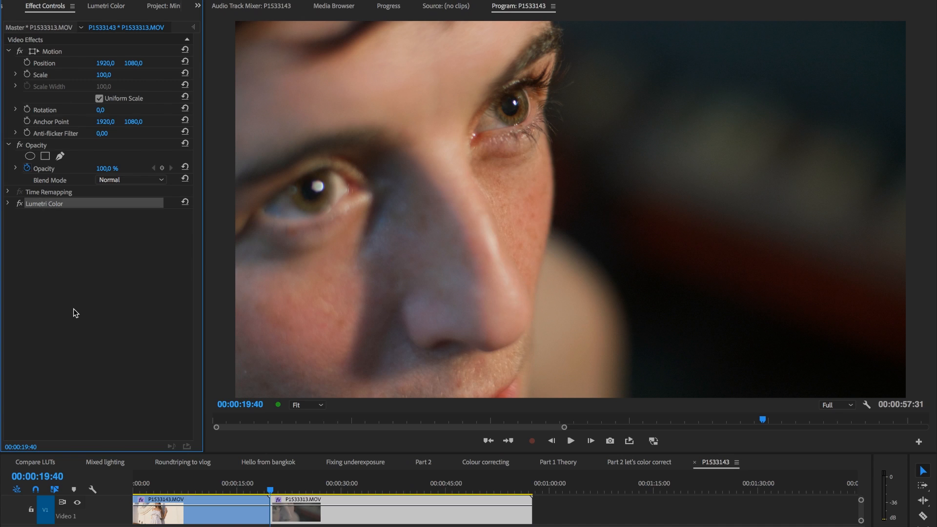
key("ctrl+c")
key("ctrl+v")
left_click(43, 216)
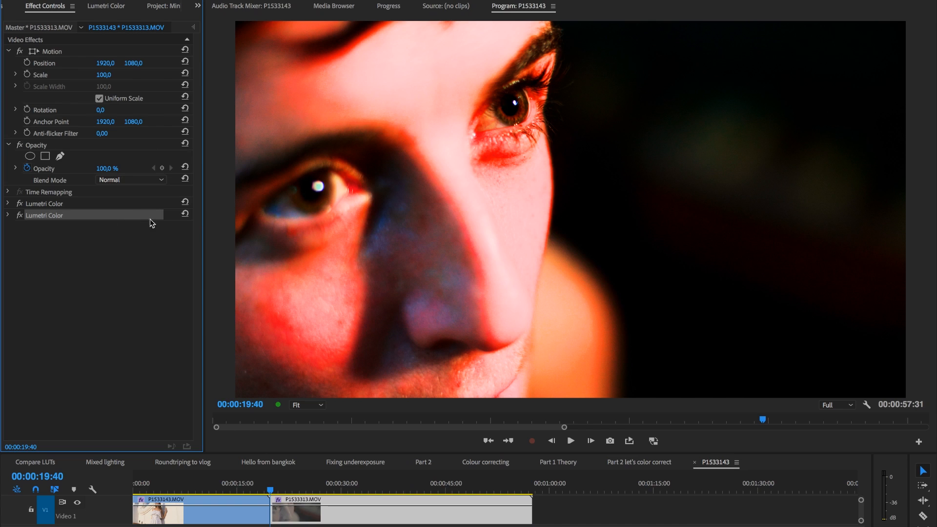
left_click(185, 214)
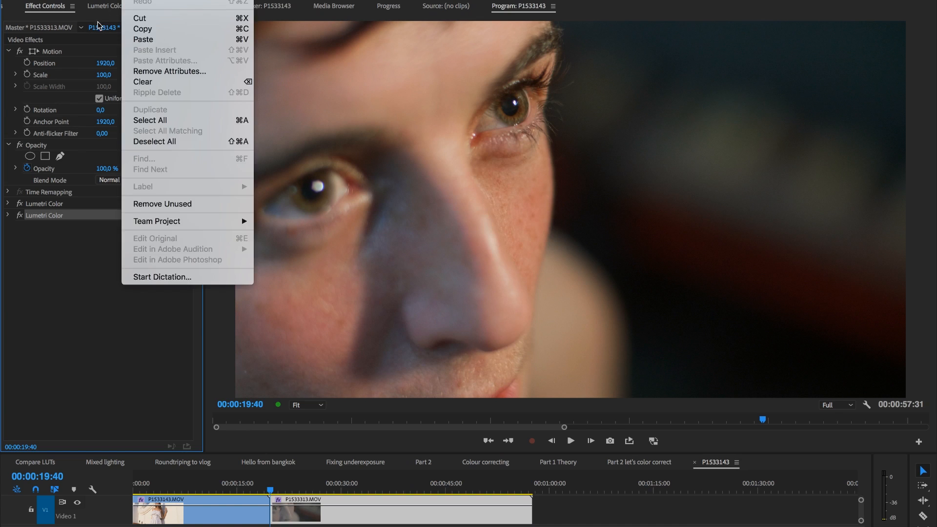
- Collapse the Motion and Opacity settings in the second clip's effect list
left_click(111, 7)
left_click(48, 6)
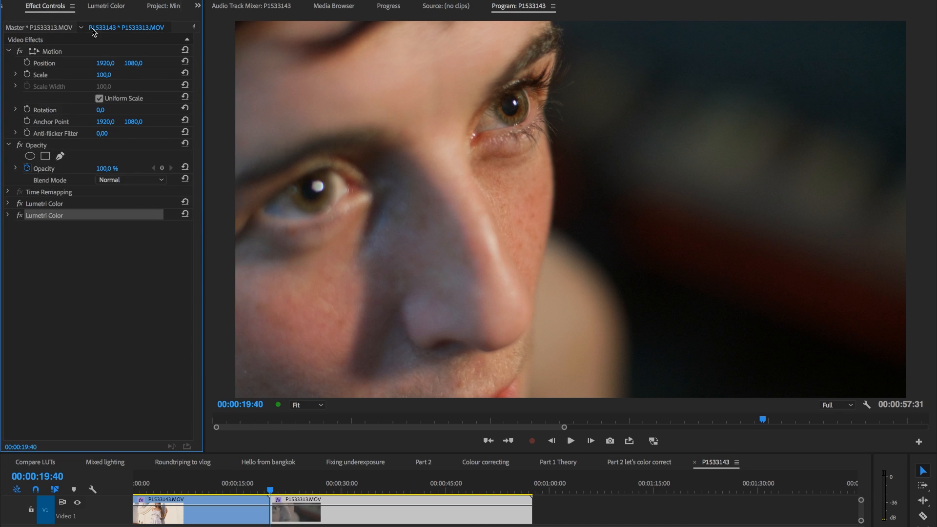
left_click(7, 51)
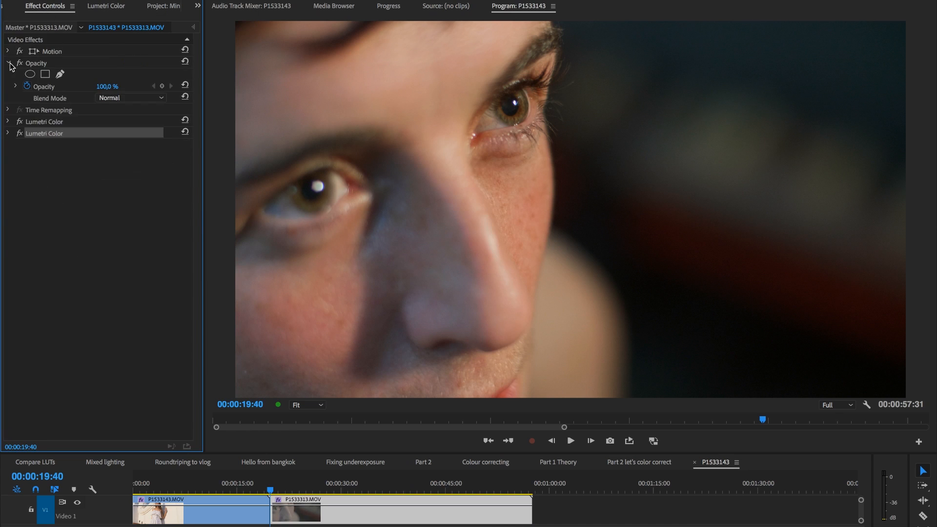
left_click(9, 63)
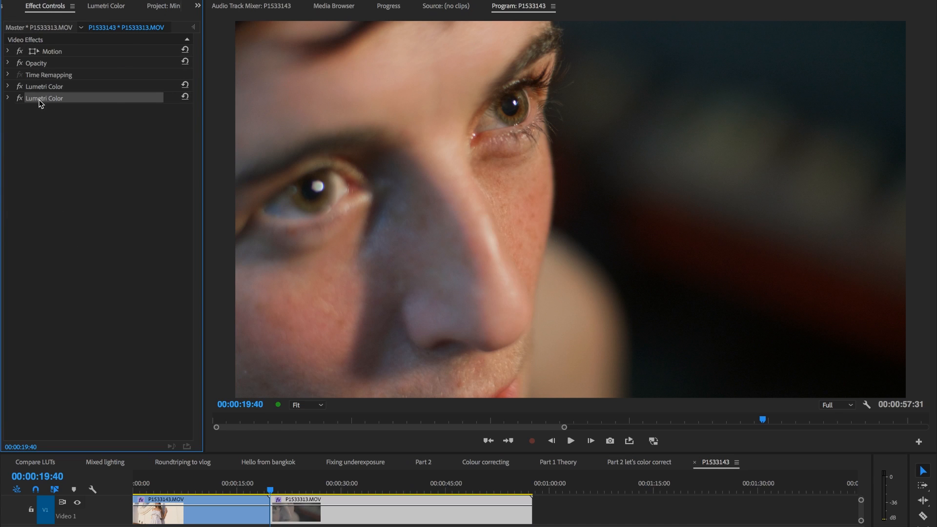
- Examine the reset copy's Basic Correction and Creative settings and the original Lumetri Color effect's Basic Correction values
left_click(114, 8)
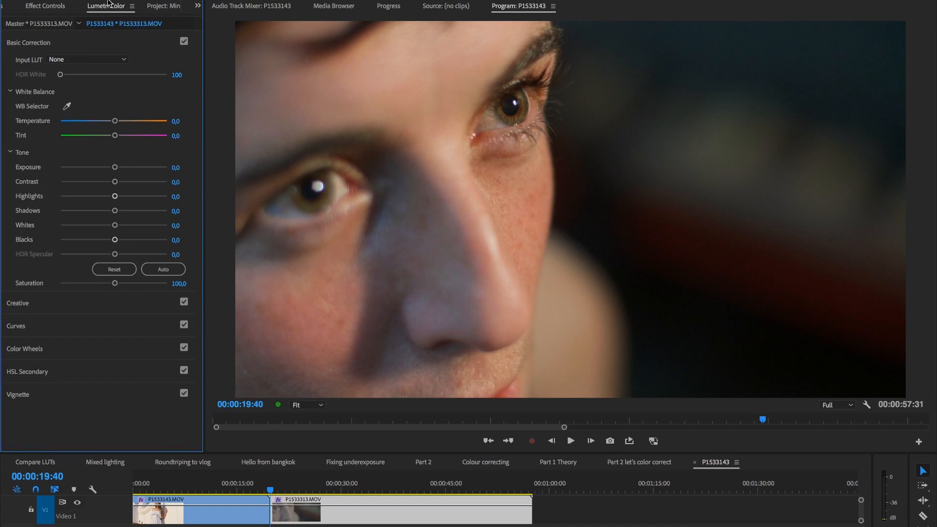
left_click(123, 301)
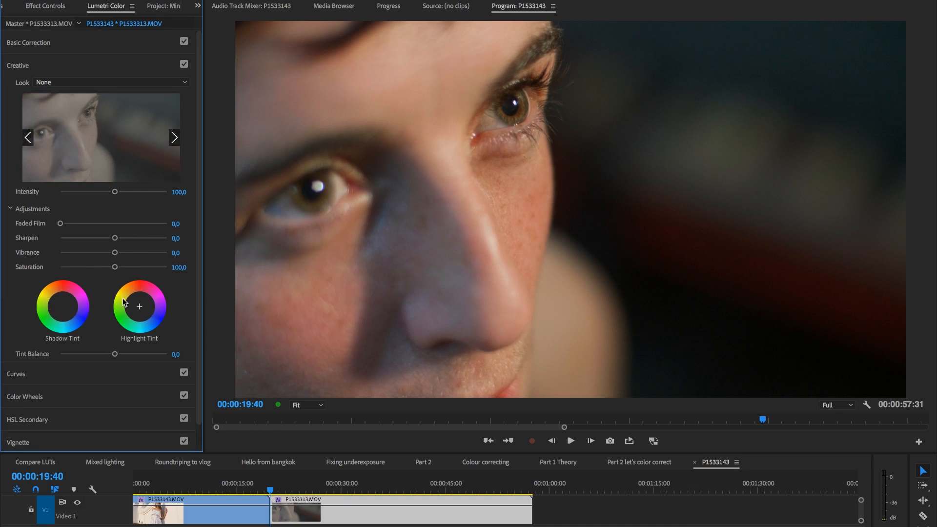
left_click(97, 53)
left_click(58, 7)
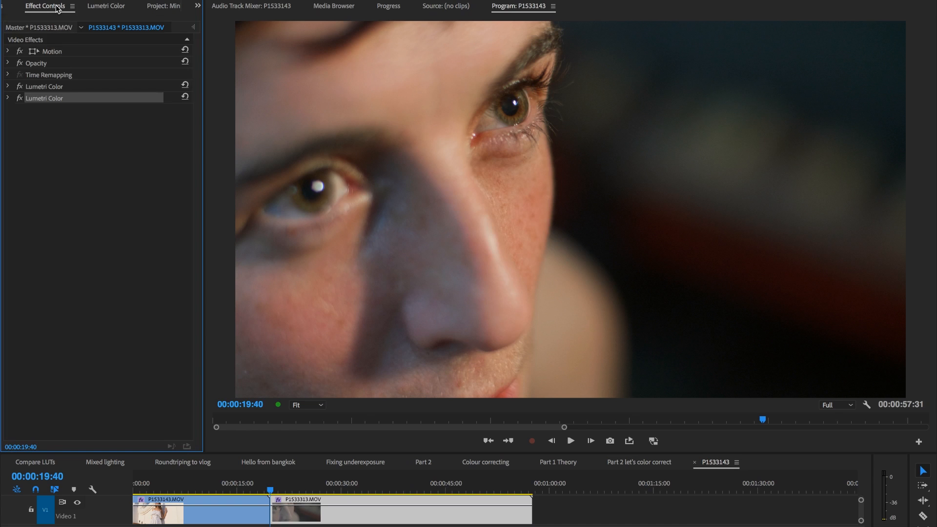
left_click(8, 87)
left_click(15, 121)
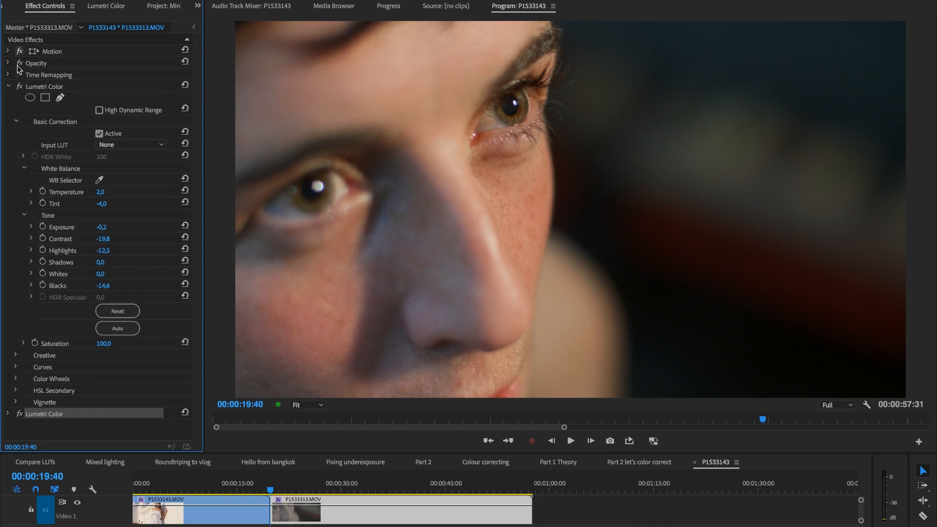
left_click(8, 86)
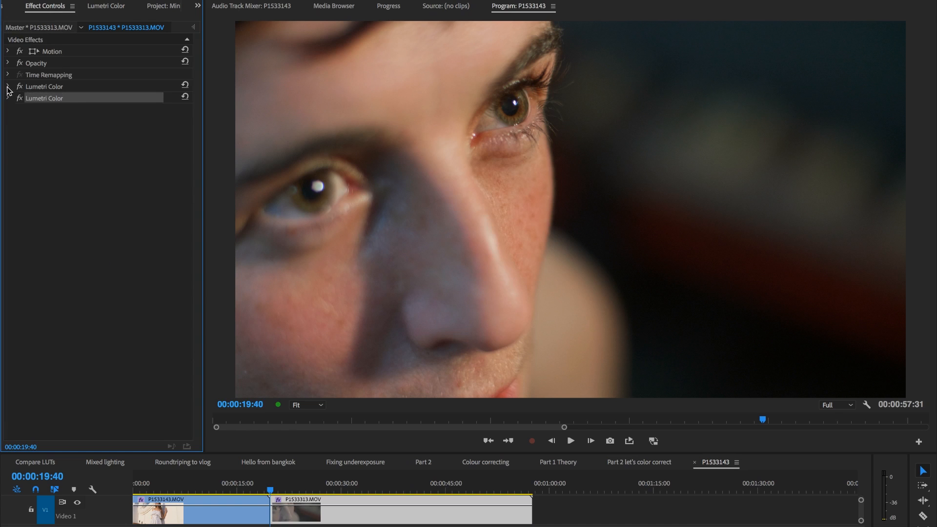
- In the second Lumetri Color effect, set Contrast to 41,7, Saturation to 84,4 and Temperature to -13,5
left_click(115, 9)
left_click(96, 42)
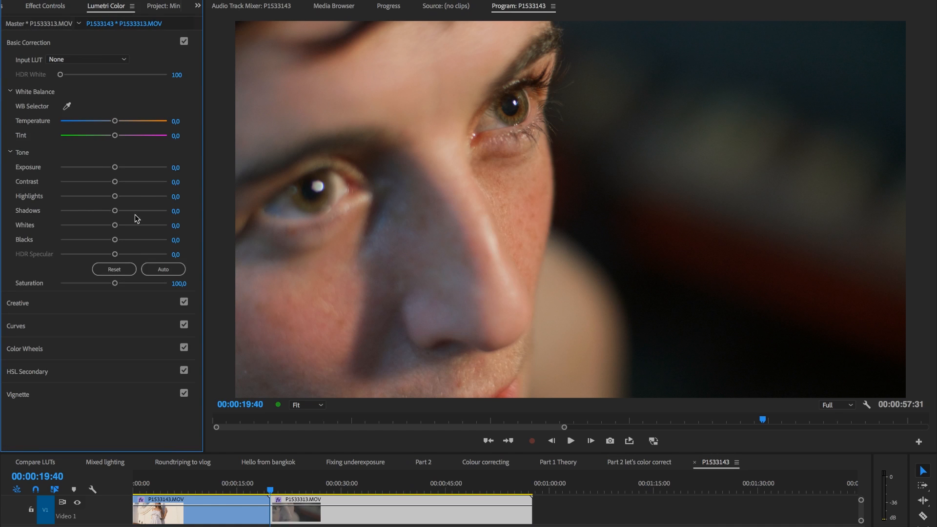
left_click(135, 183)
left_click_drag(109, 284, 106, 284)
left_click(107, 121)
- Apply the KDX - Rec.709_32 look in the second Lumetri effect with Intensity 67,7 and Faded Film 30,7
left_click(113, 303)
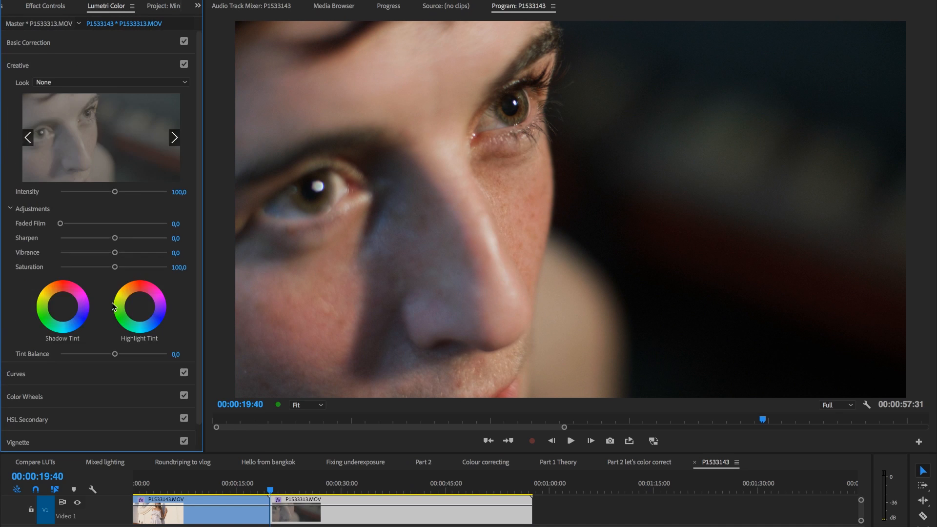
left_click(114, 82)
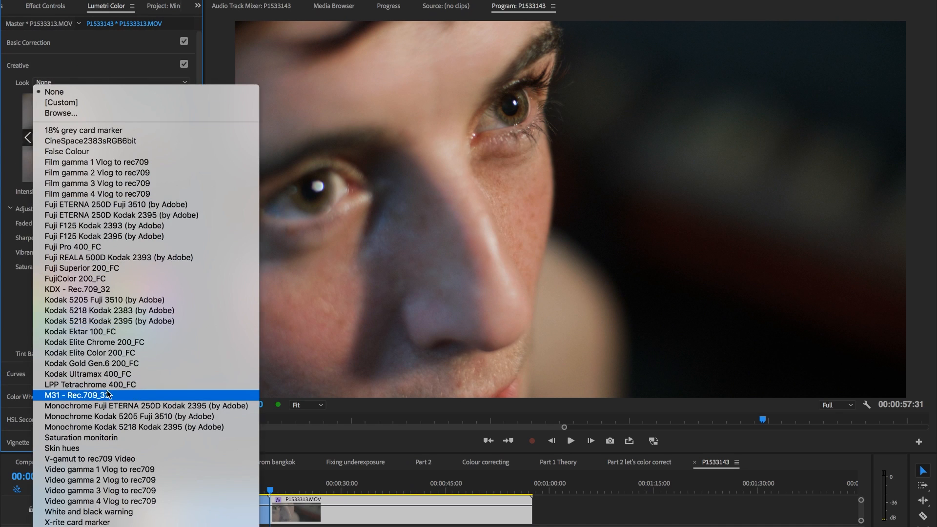
left_click(102, 289)
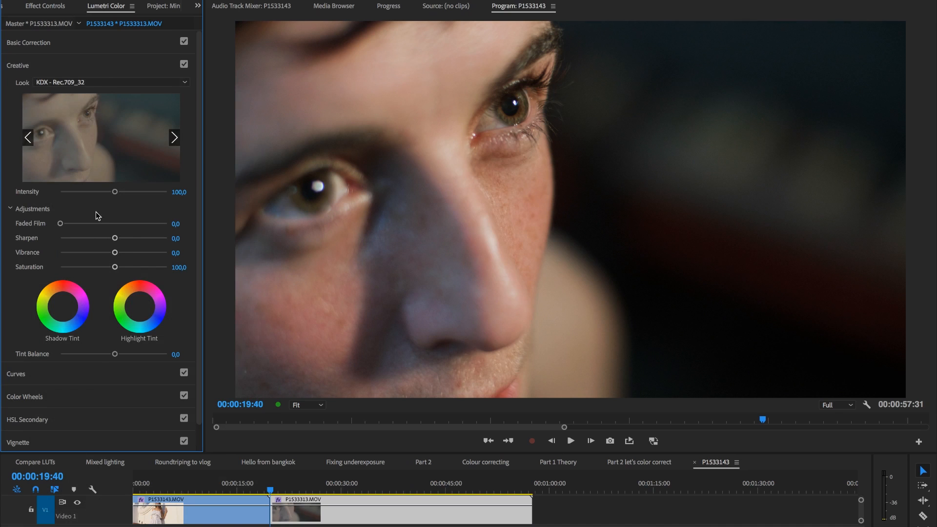
left_click(96, 193)
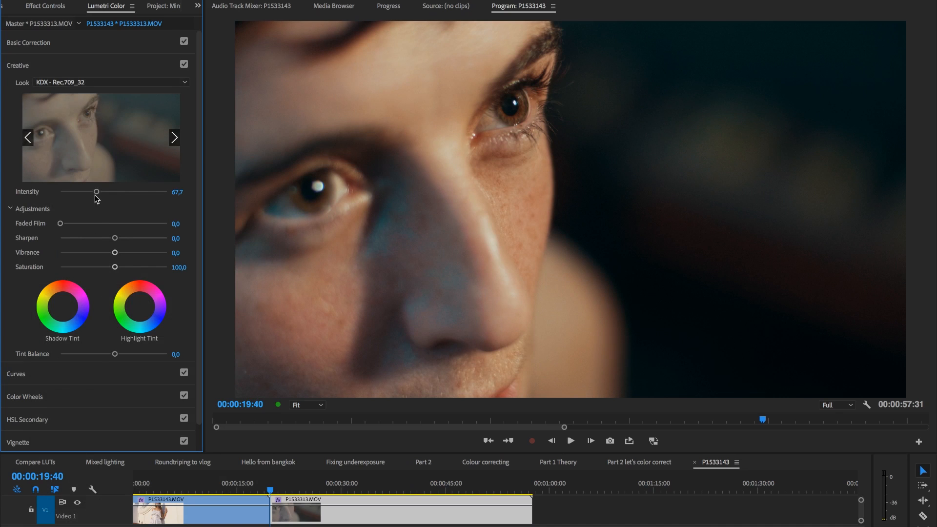
left_click_drag(61, 223, 115, 224)
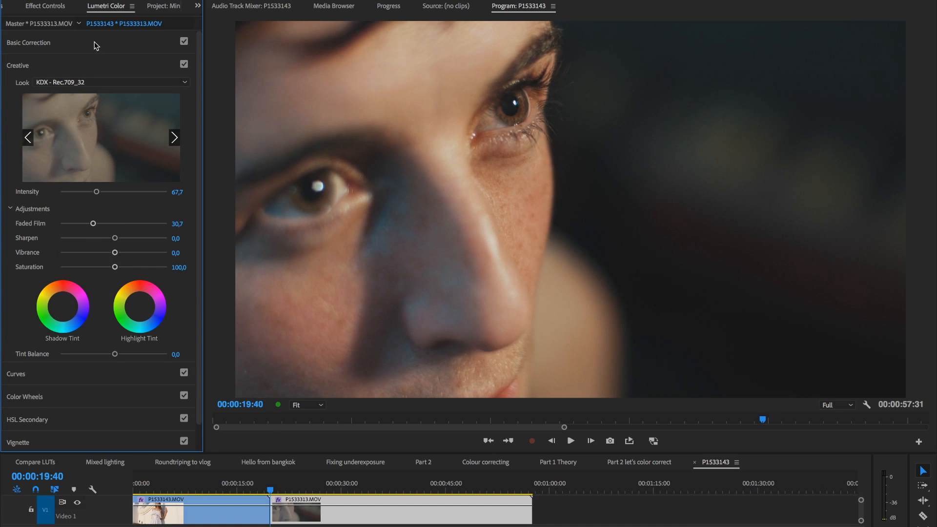
- Lower the second Lumetri effect's Exposure to -0,5
left_click(105, 42)
left_click(176, 170)
key("Down")
key("Down")
key("Down")
key("Down")
key("Down")
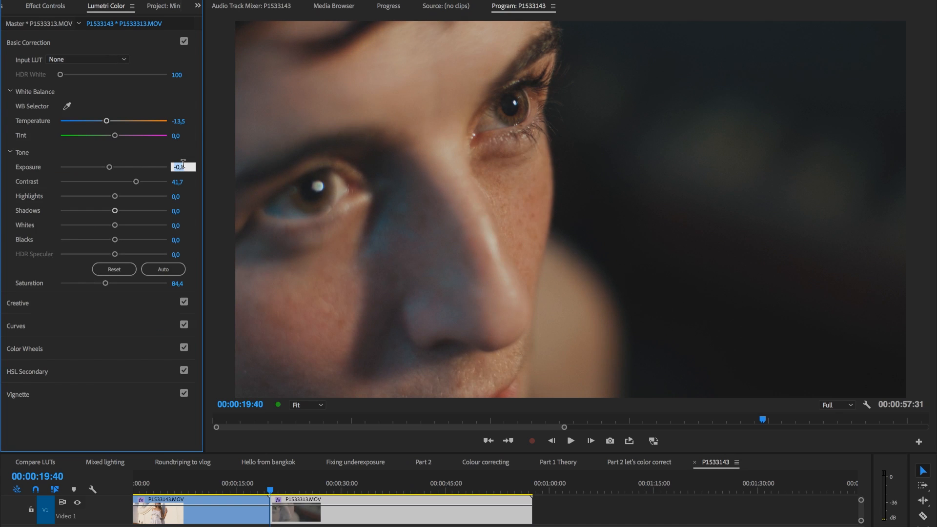